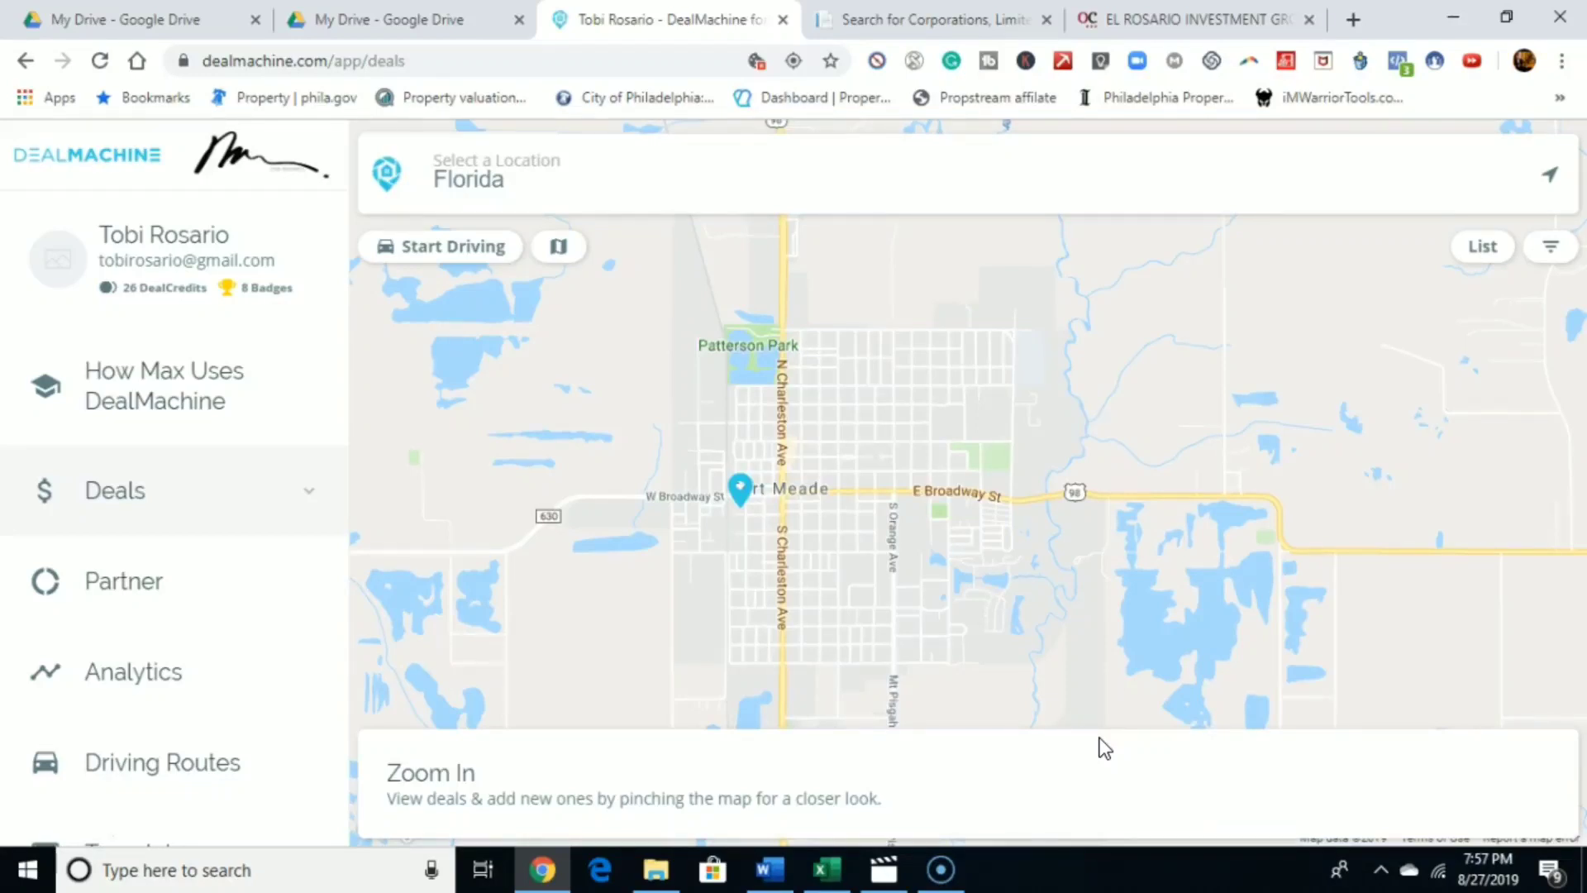
- Centre the map on Fort Meade and zoom to individual lots around N Oak Ave and 3rd–4th St NE
scroll(876, 576, "up", 5)
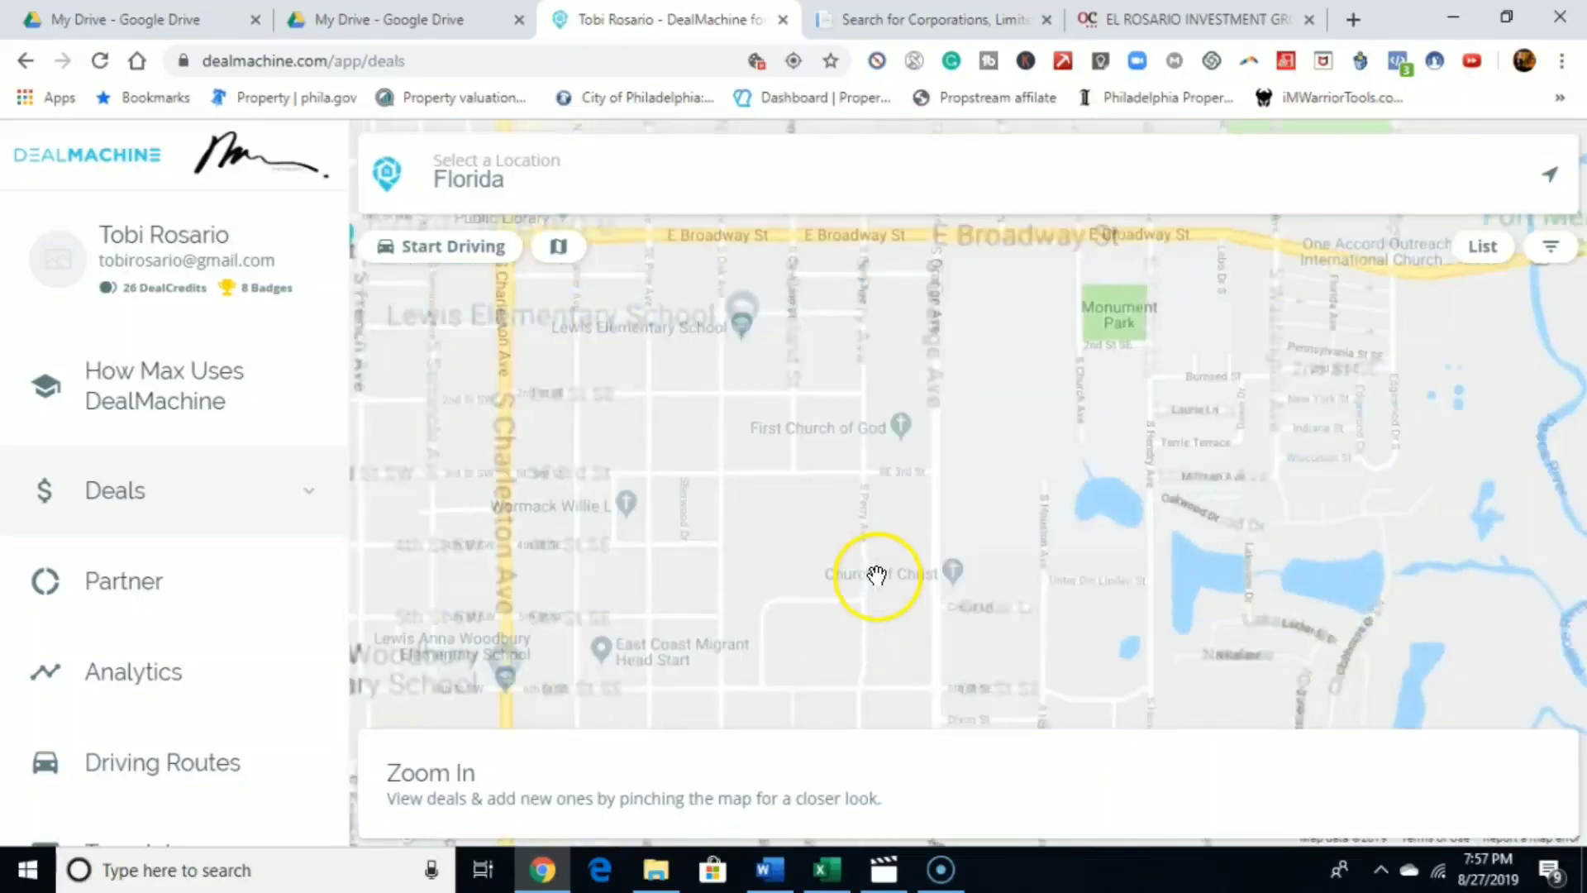
scroll(748, 499, "down", 3)
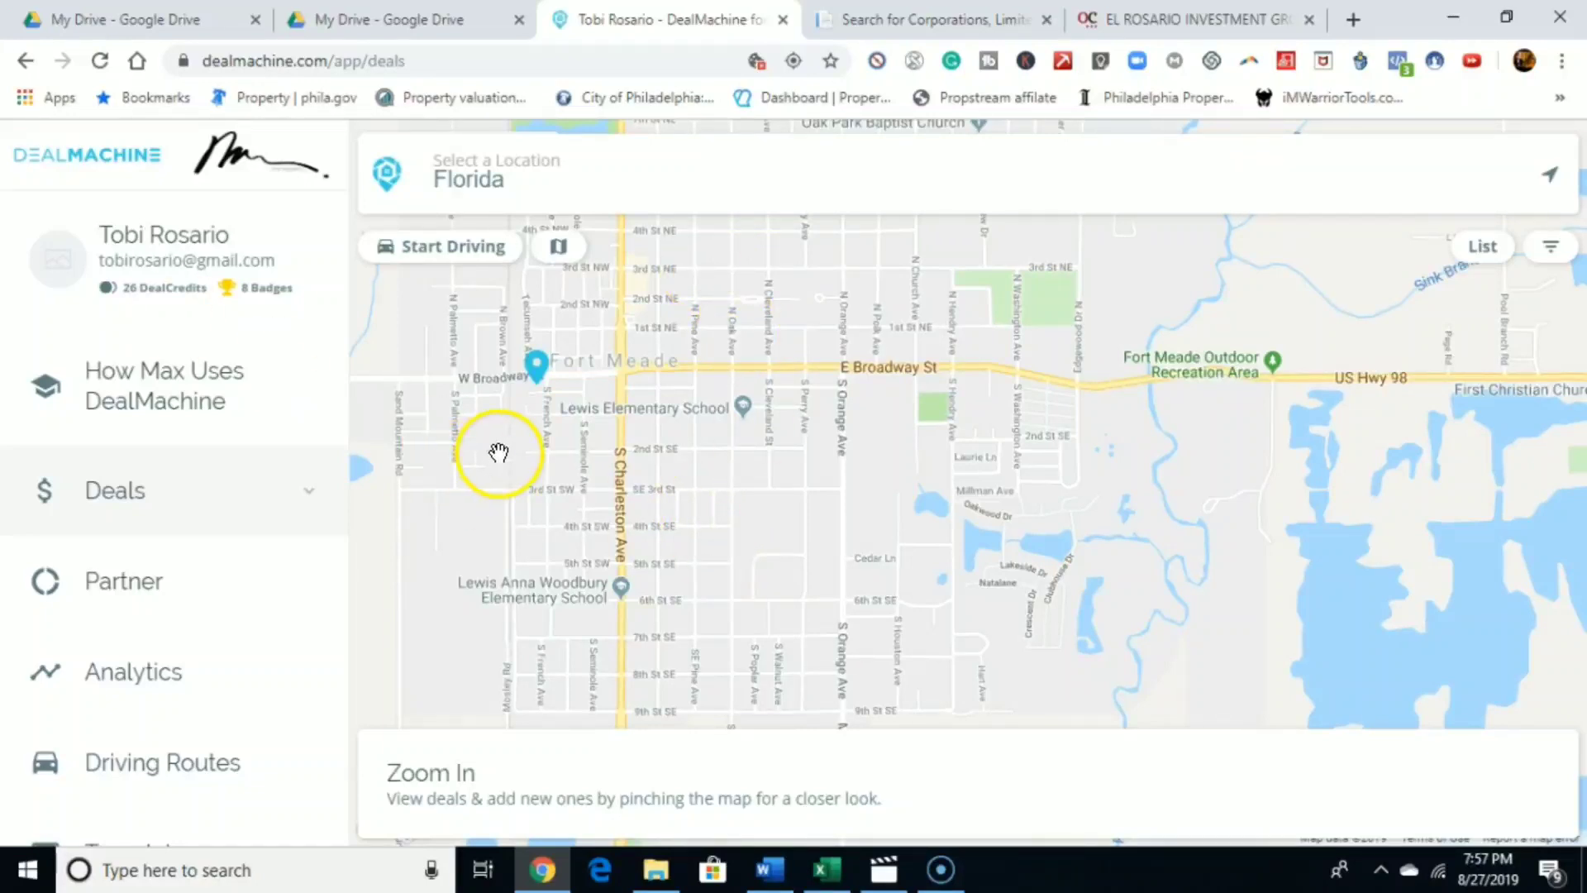
left_click_drag(620, 406, 833, 600)
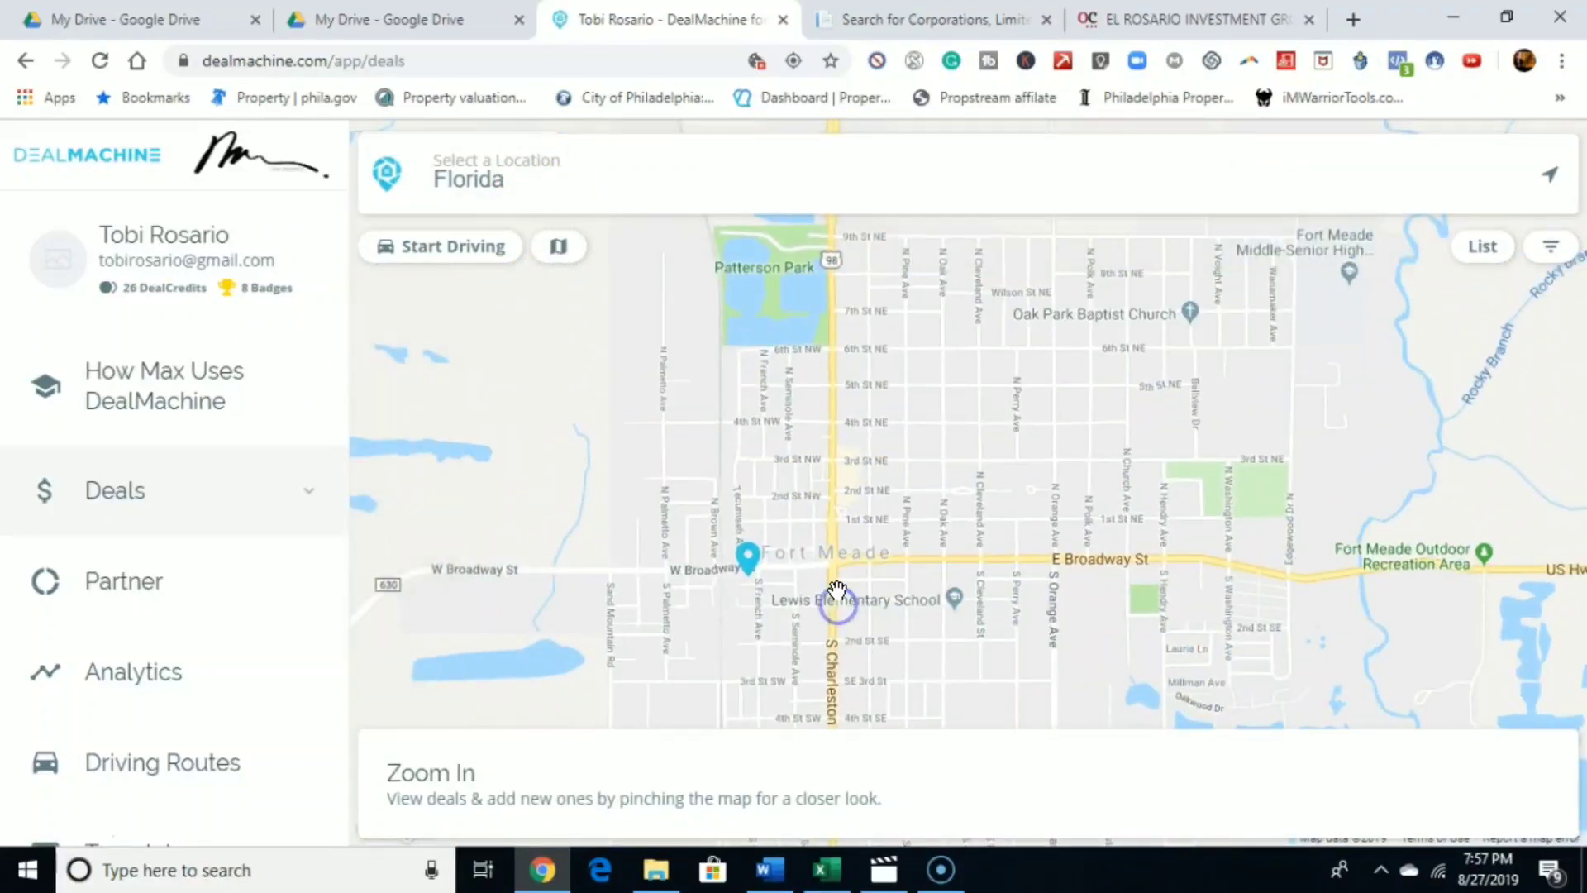
double_click(953, 460)
double_click(953, 460)
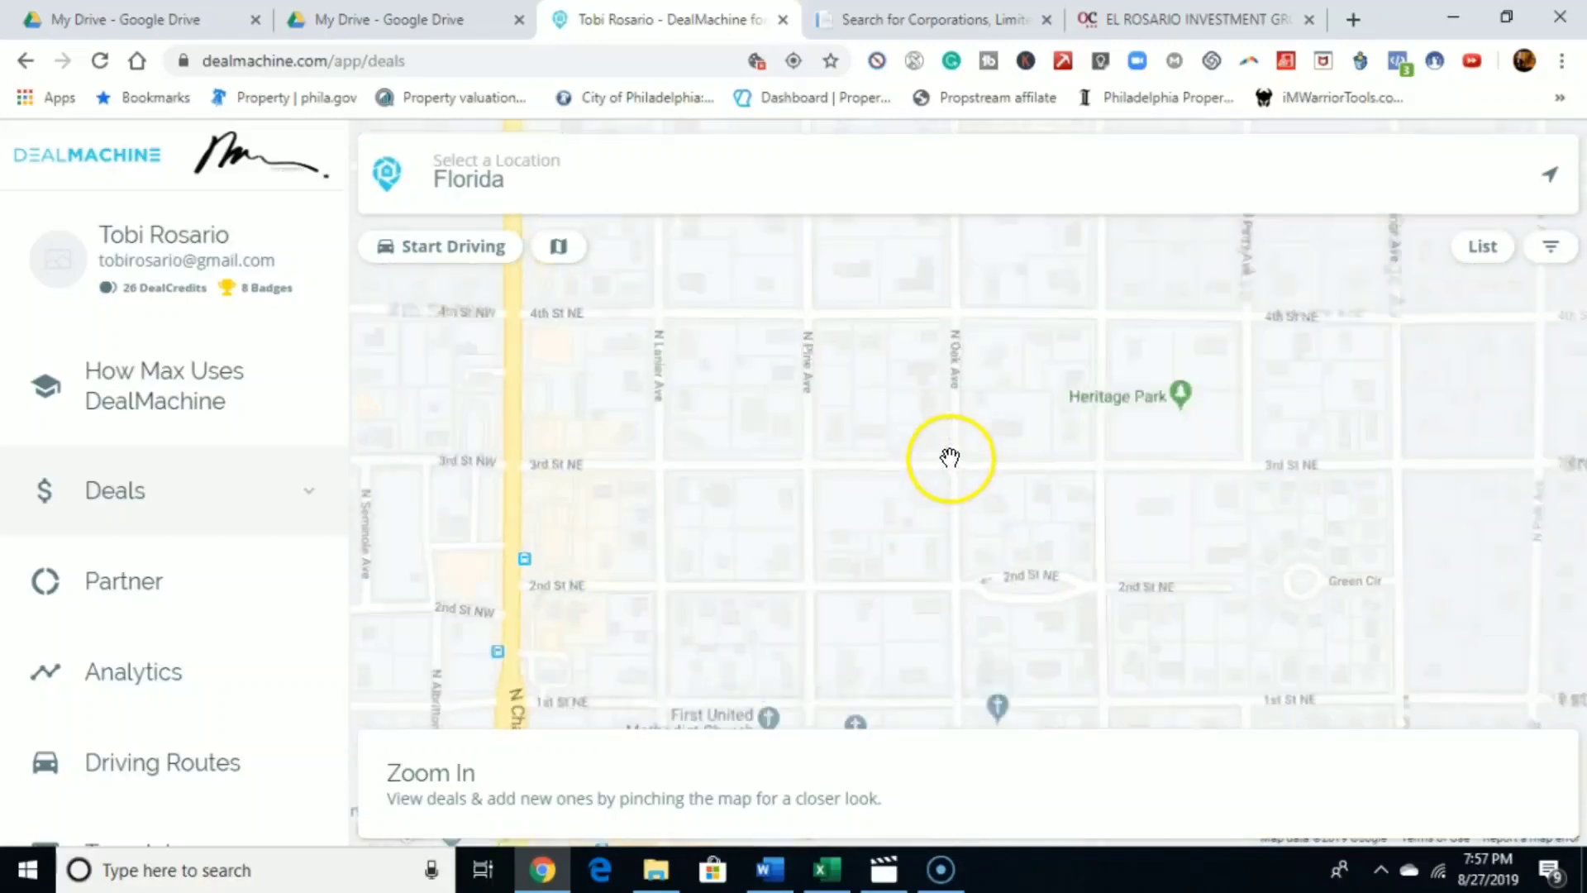
double_click(954, 460)
left_click_drag(964, 401, 982, 612)
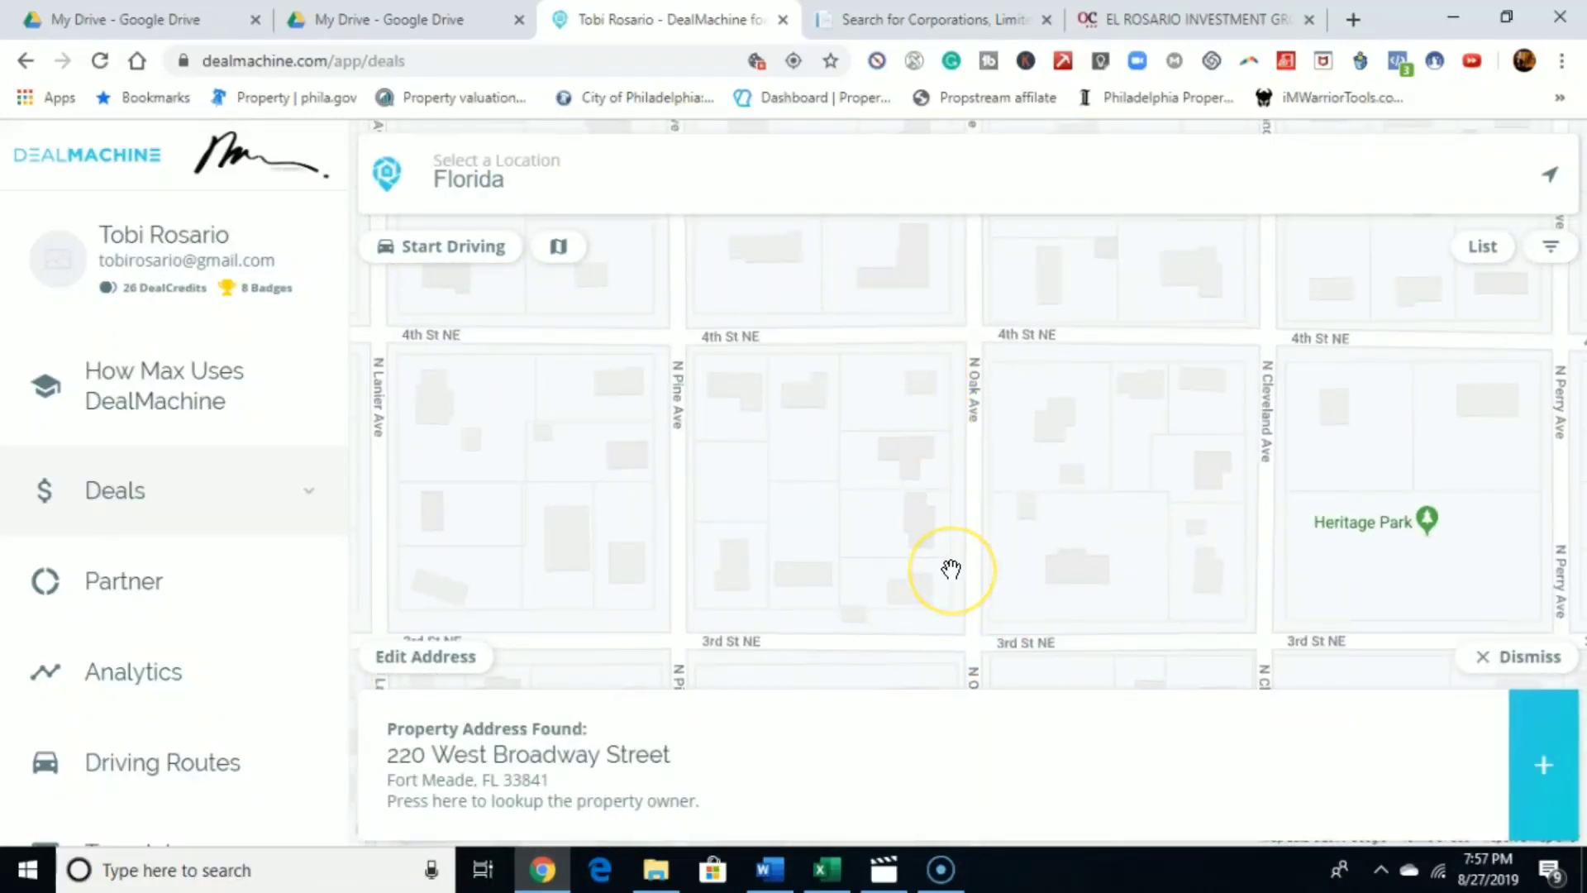
left_click(917, 368)
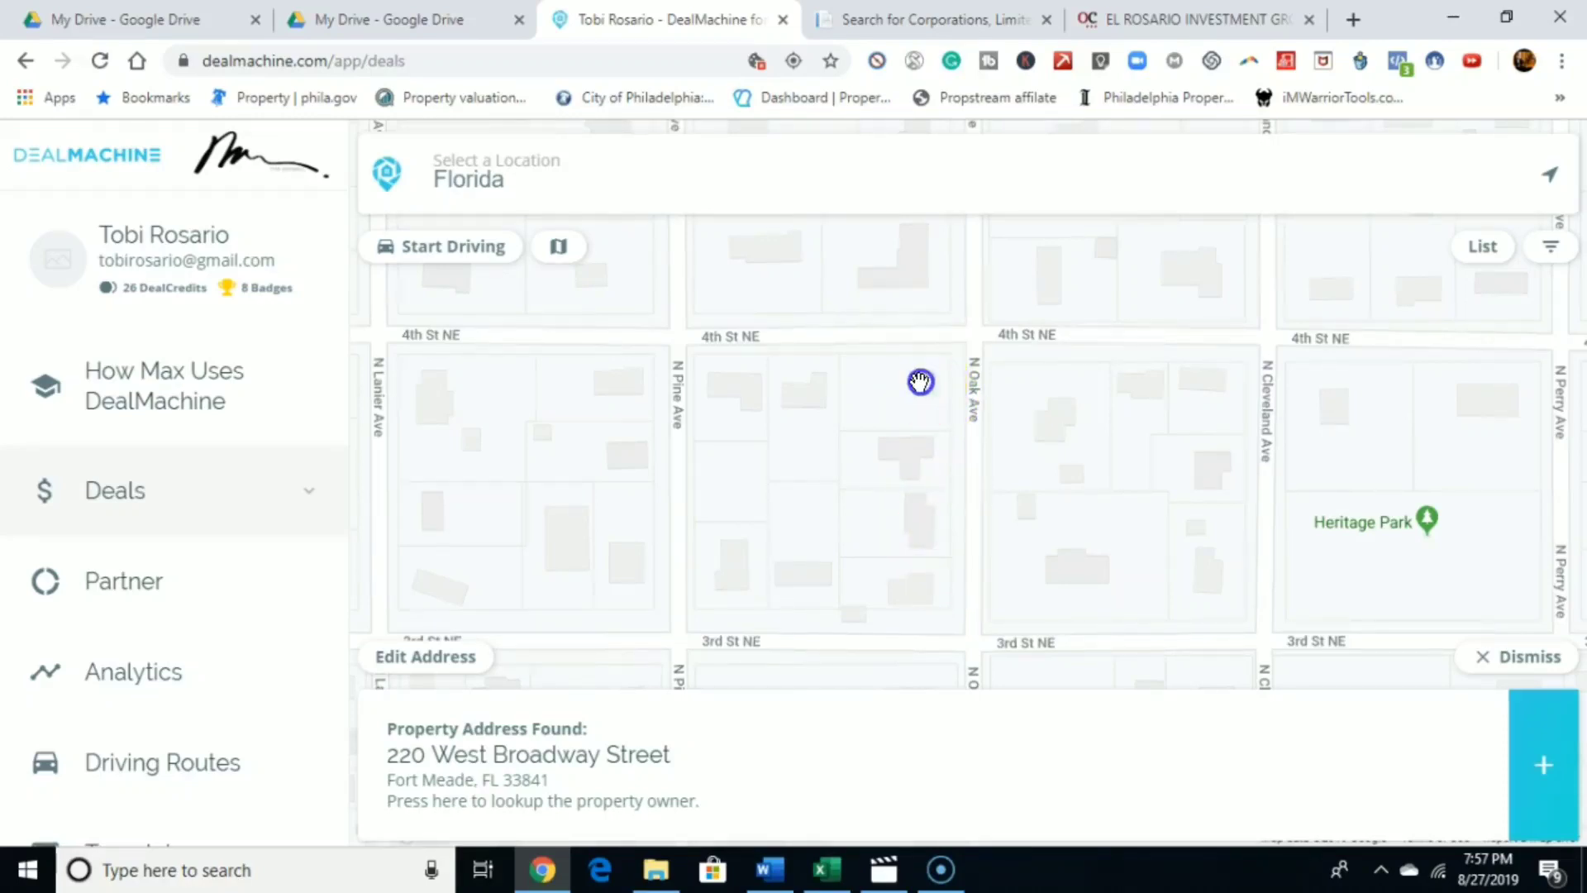
left_click(1077, 504)
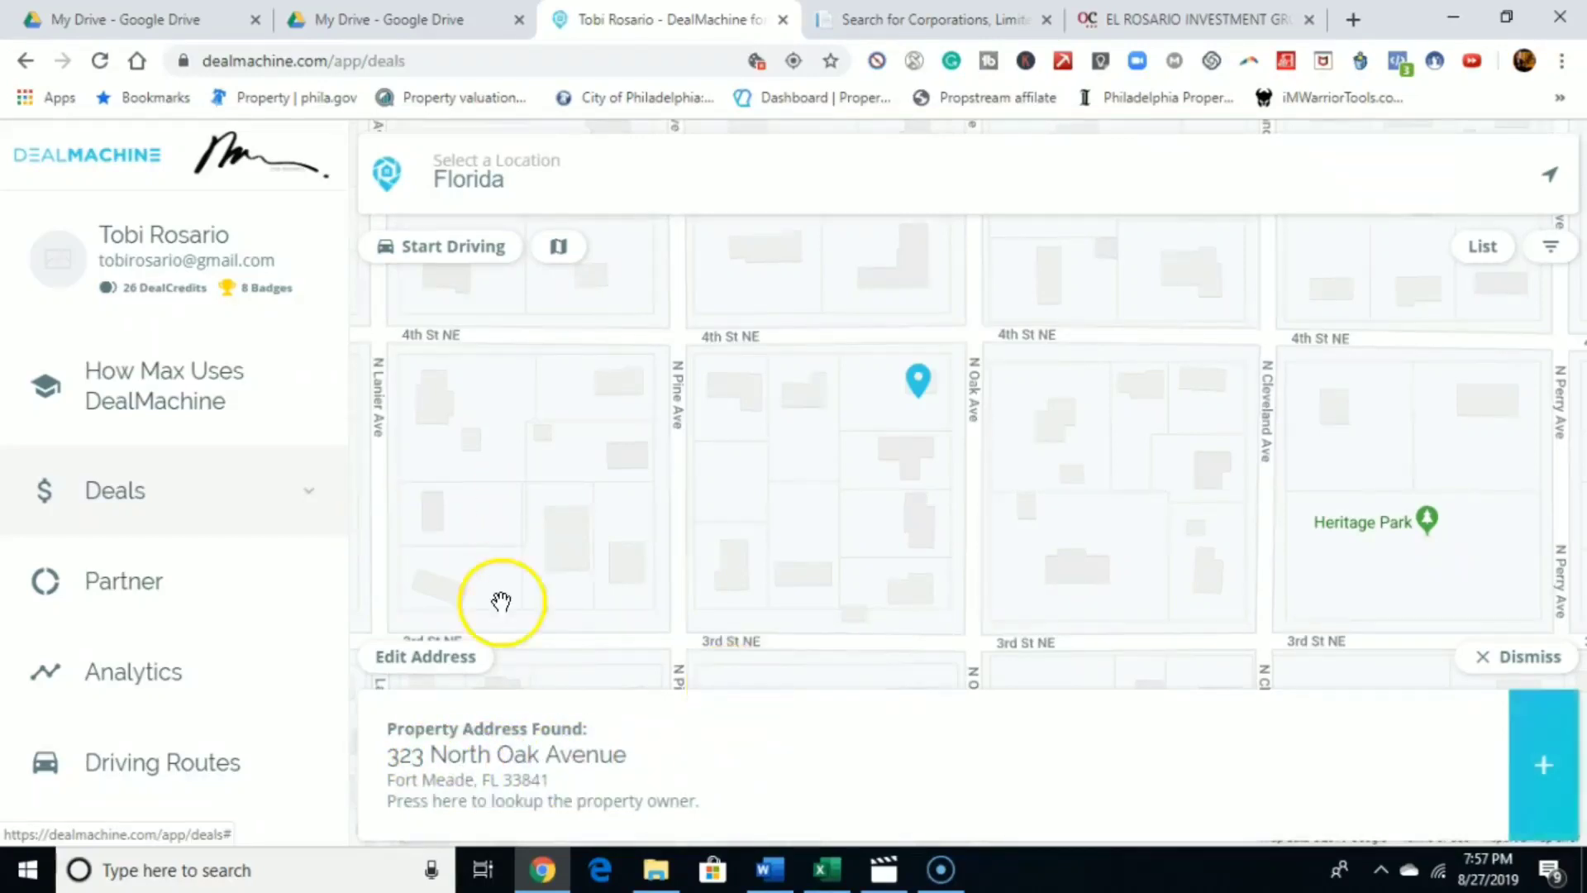
left_click(684, 775)
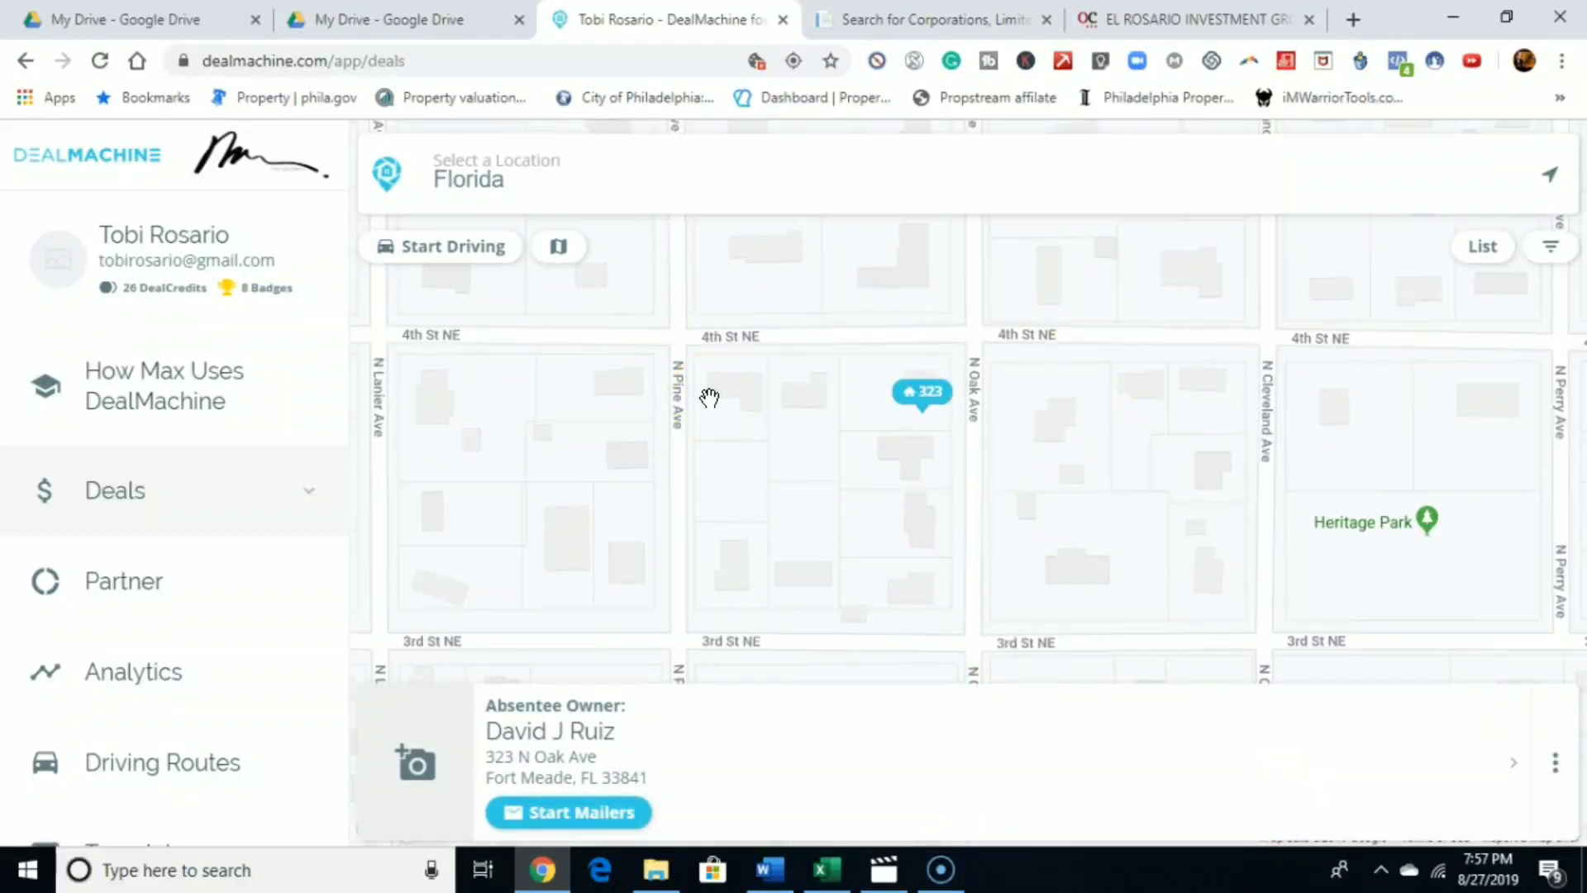
scroll(982, 468, "down", 1)
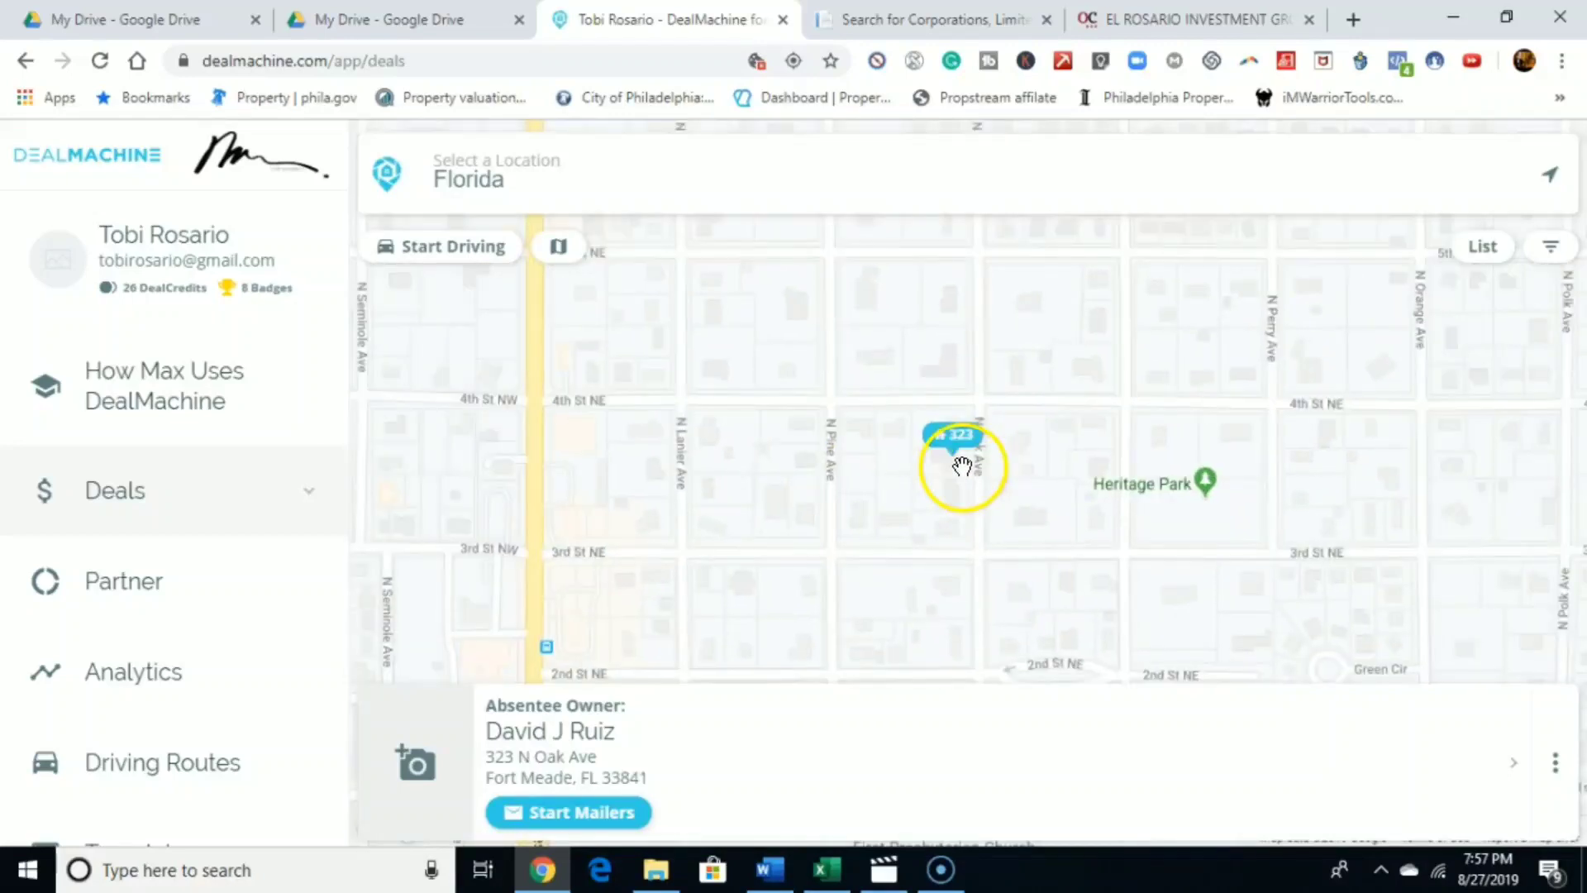
scroll(1029, 469, "up", 1)
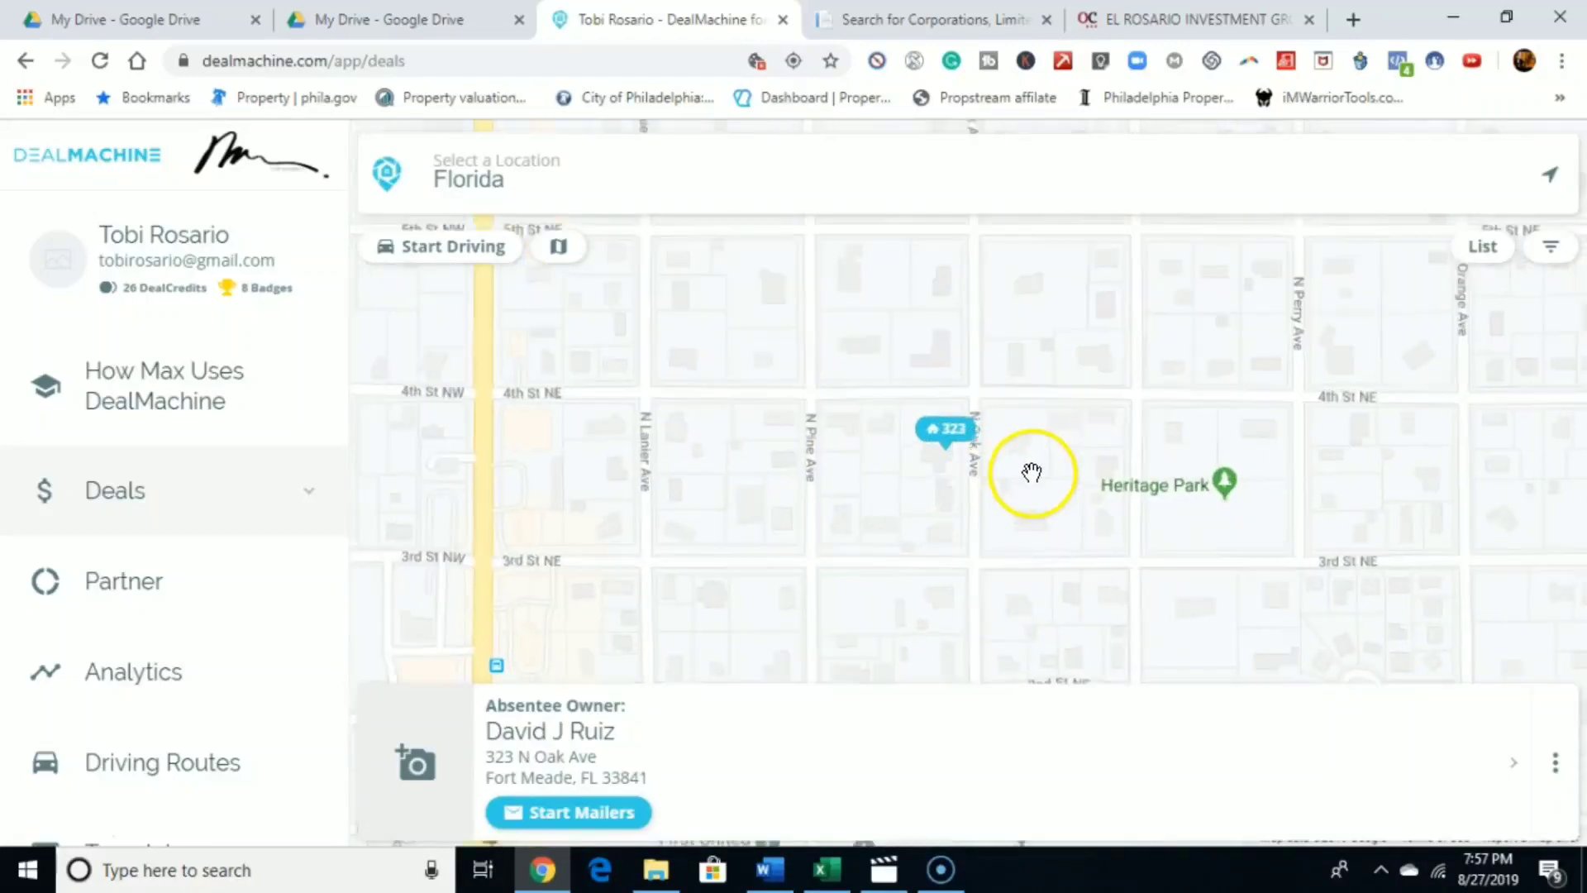
left_click_drag(1022, 434, 1003, 524)
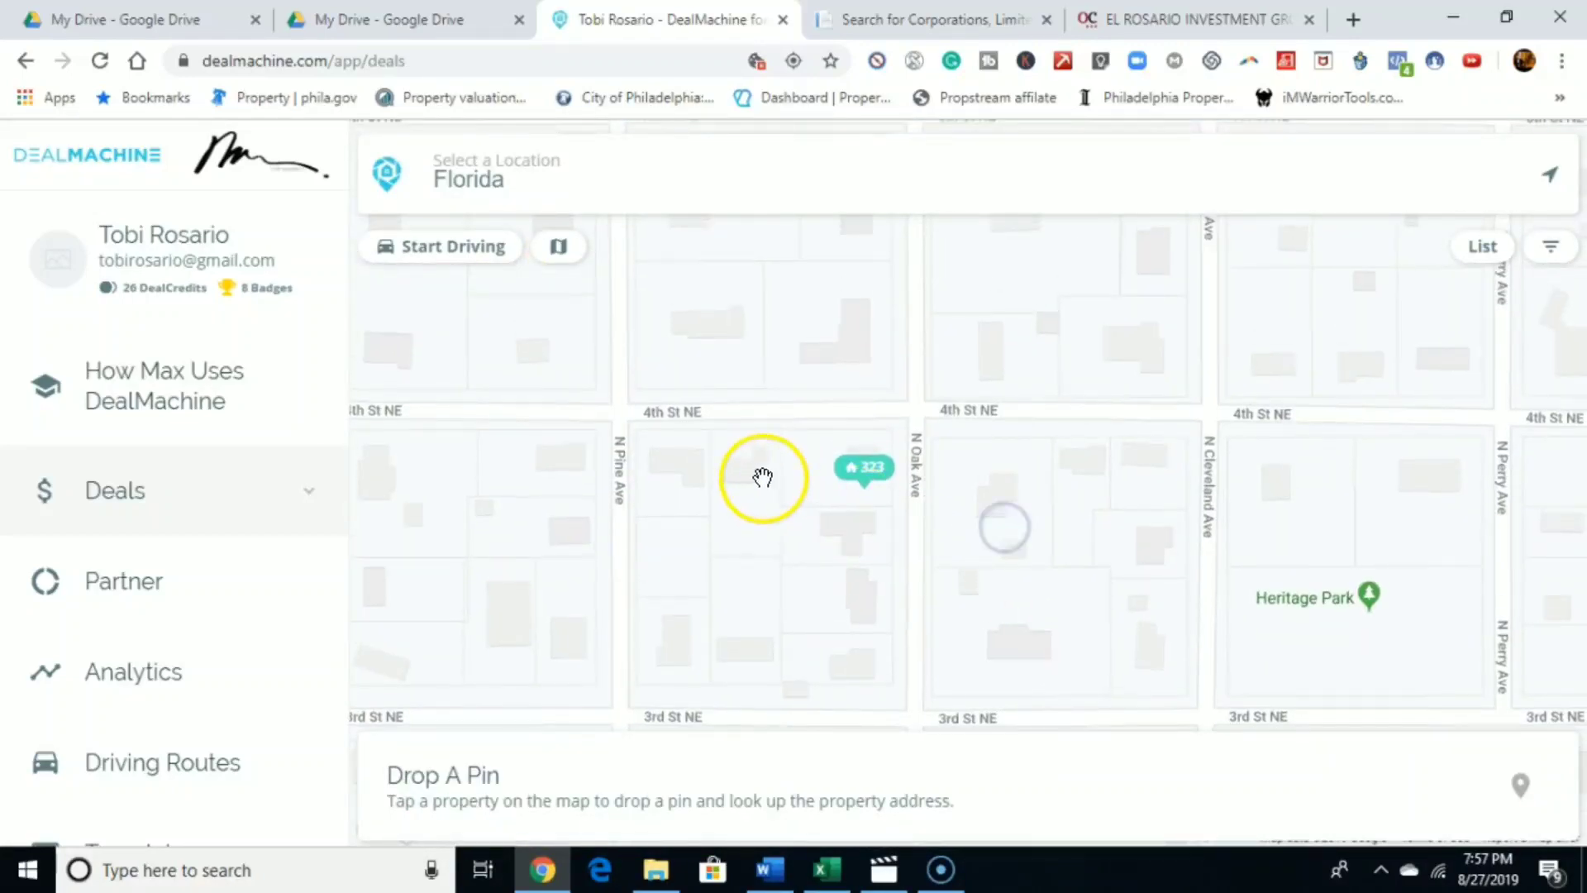
- Drop the pin on lots along 4th St NE, shifting it to the next lot east
left_click(677, 469)
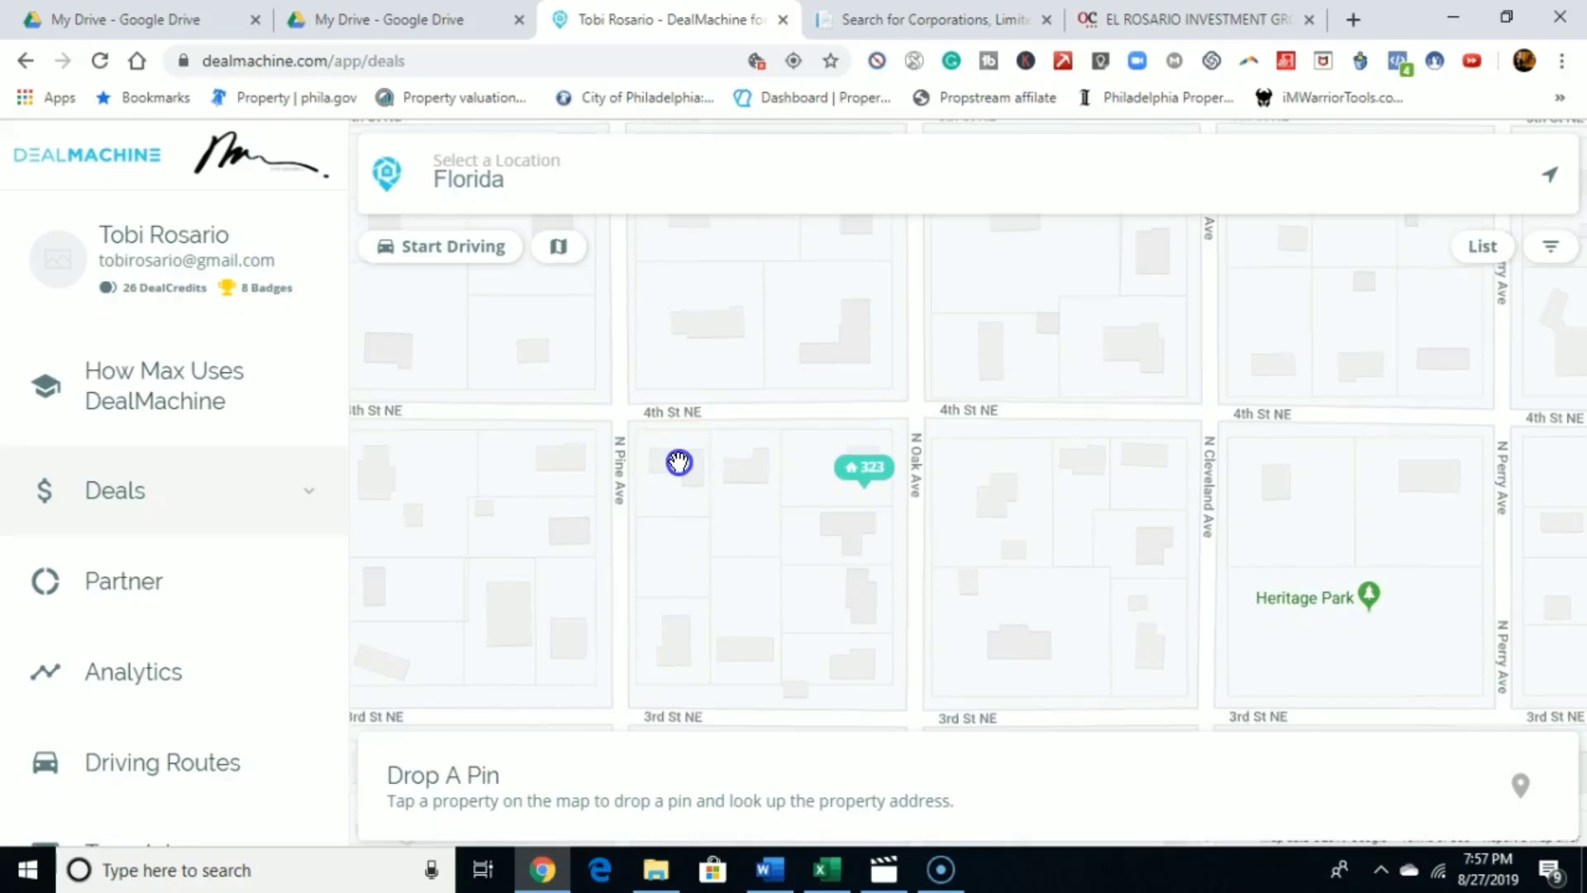
left_click_drag(766, 457, 758, 464)
left_click(758, 478)
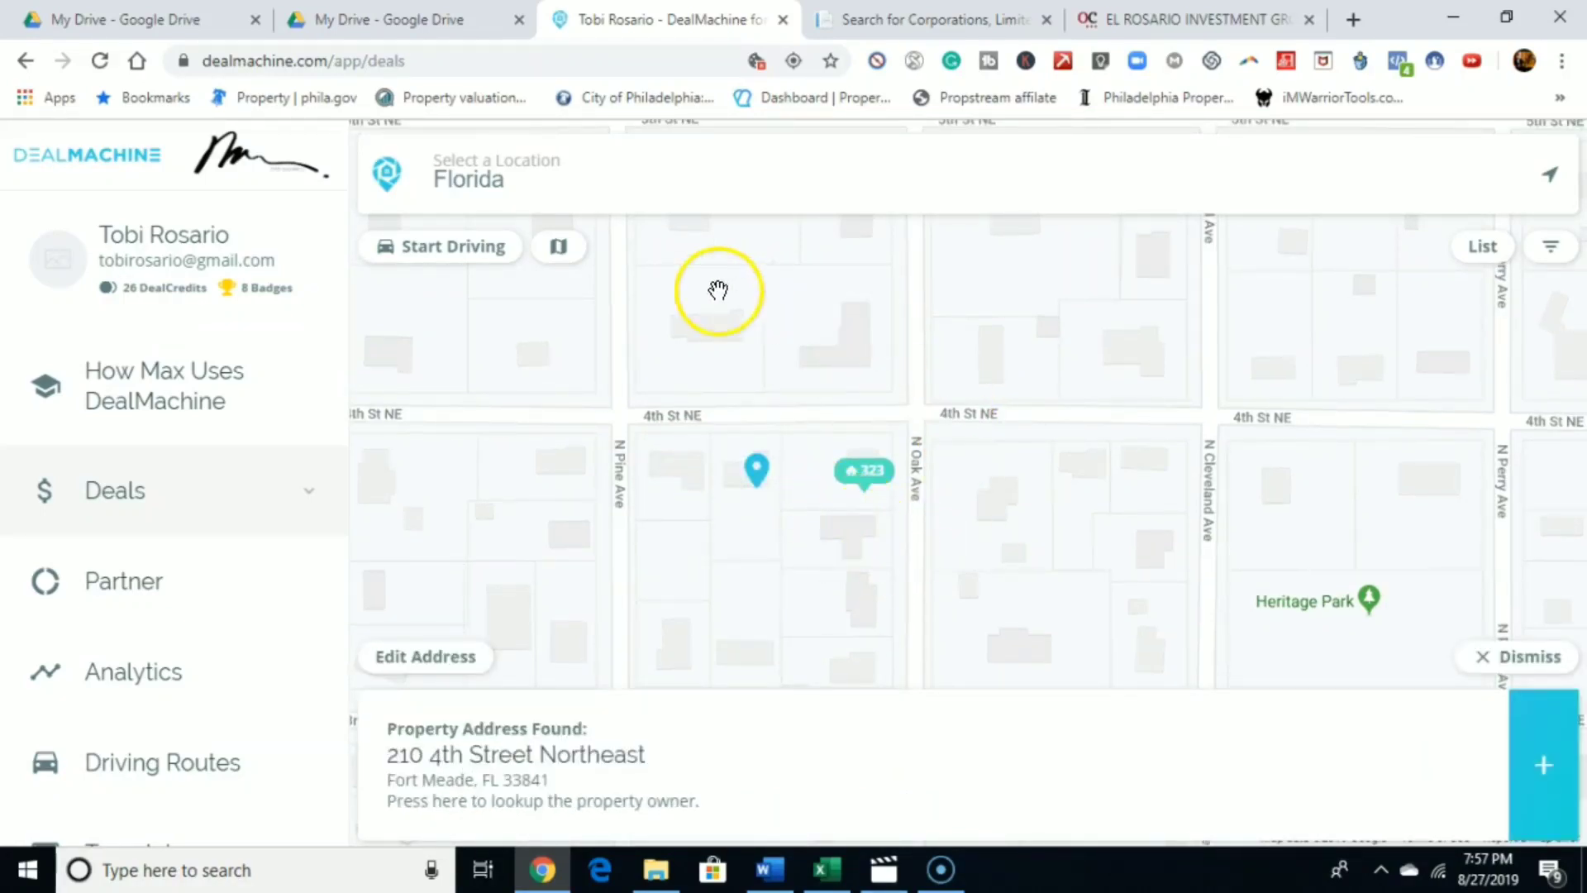
scroll(1087, 546, "down", 2)
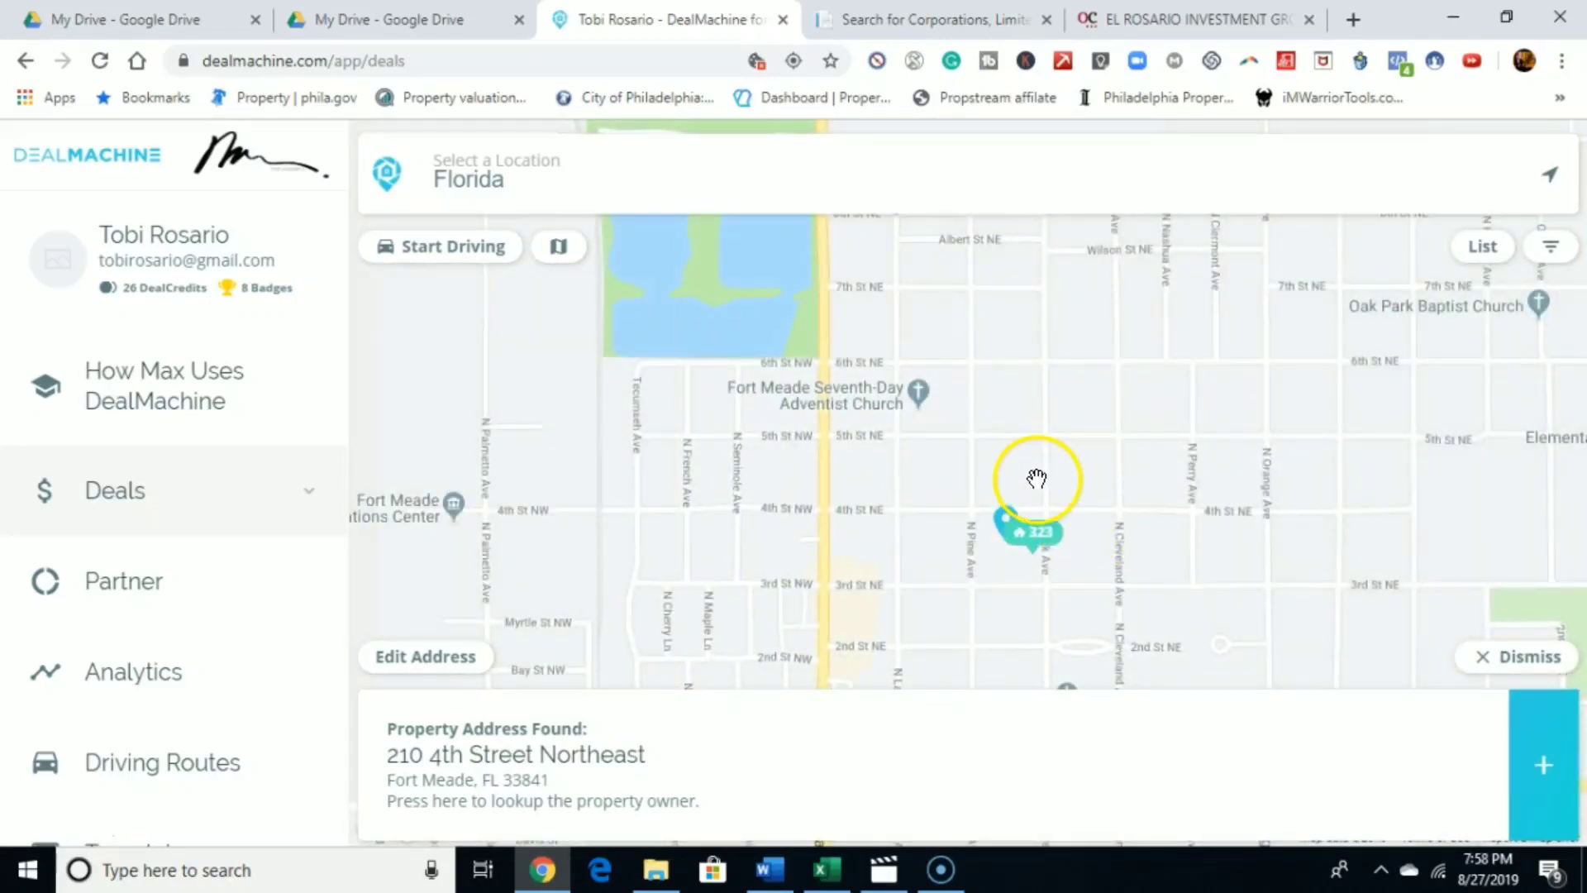
scroll(1037, 479, "up", 1)
scroll(1050, 500, "up", 1)
scroll(1116, 554, "up", 1)
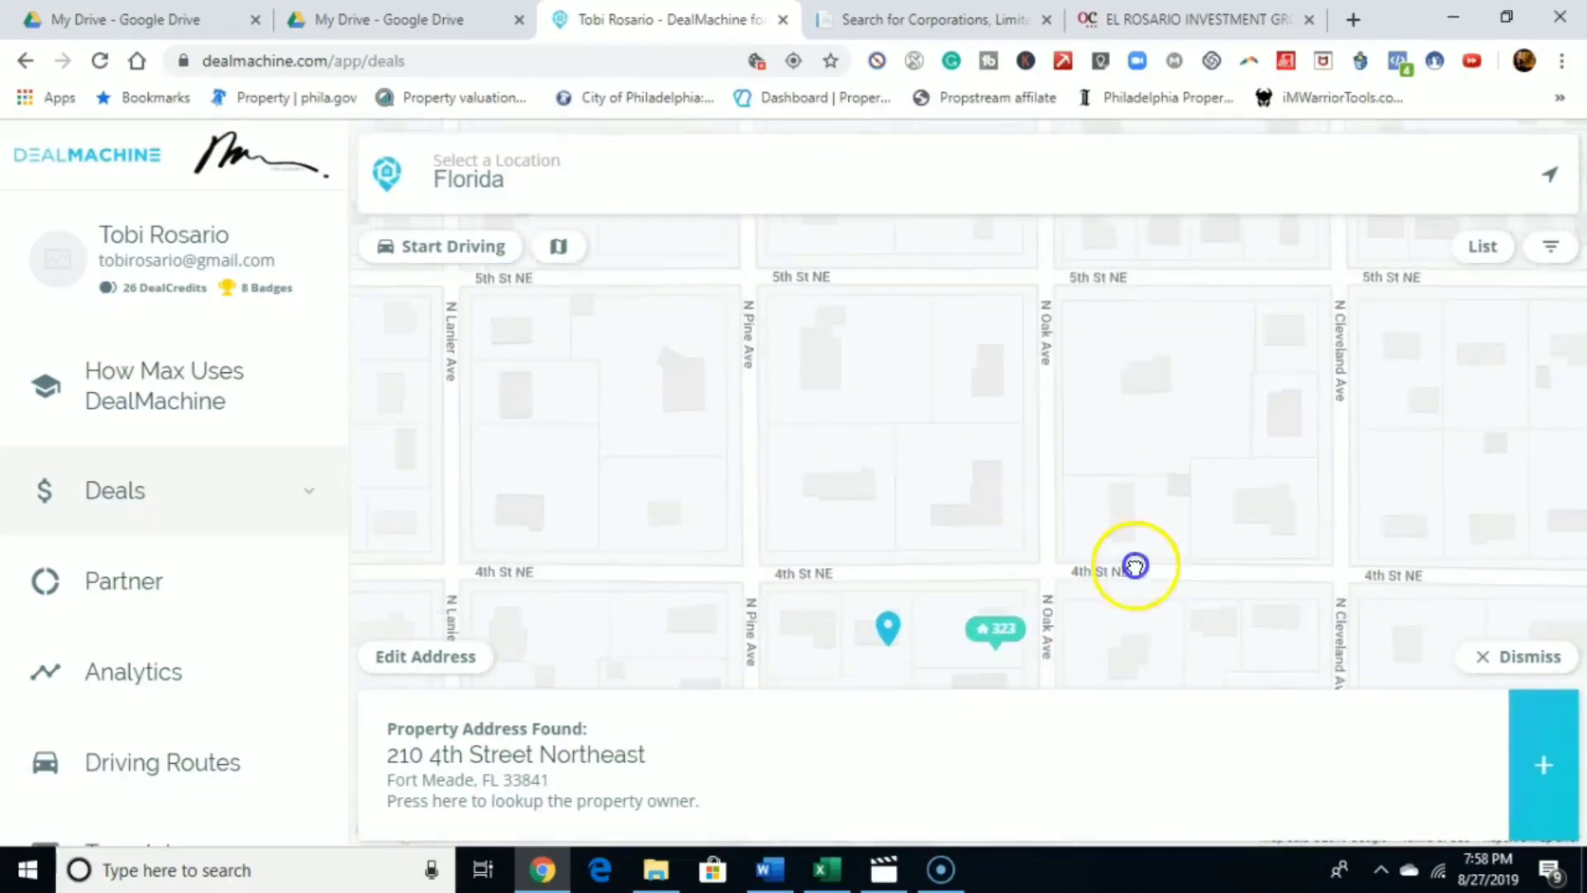
- Pin several lots on the block north of 4th St NE by N Oak Ave
left_click_drag(1127, 567, 1068, 444)
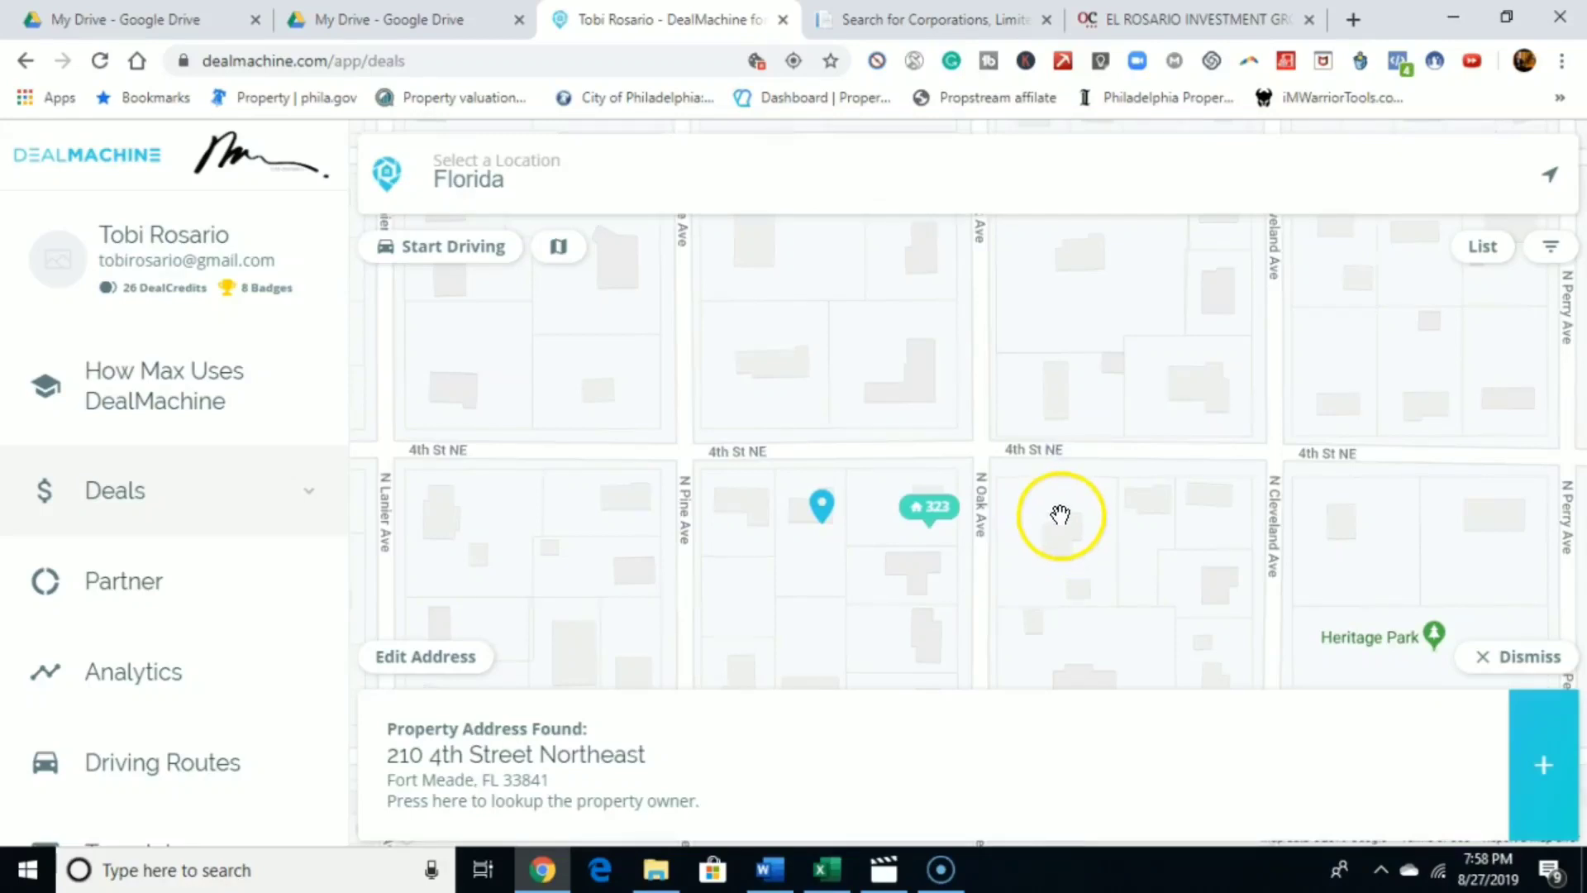
left_click(1066, 529)
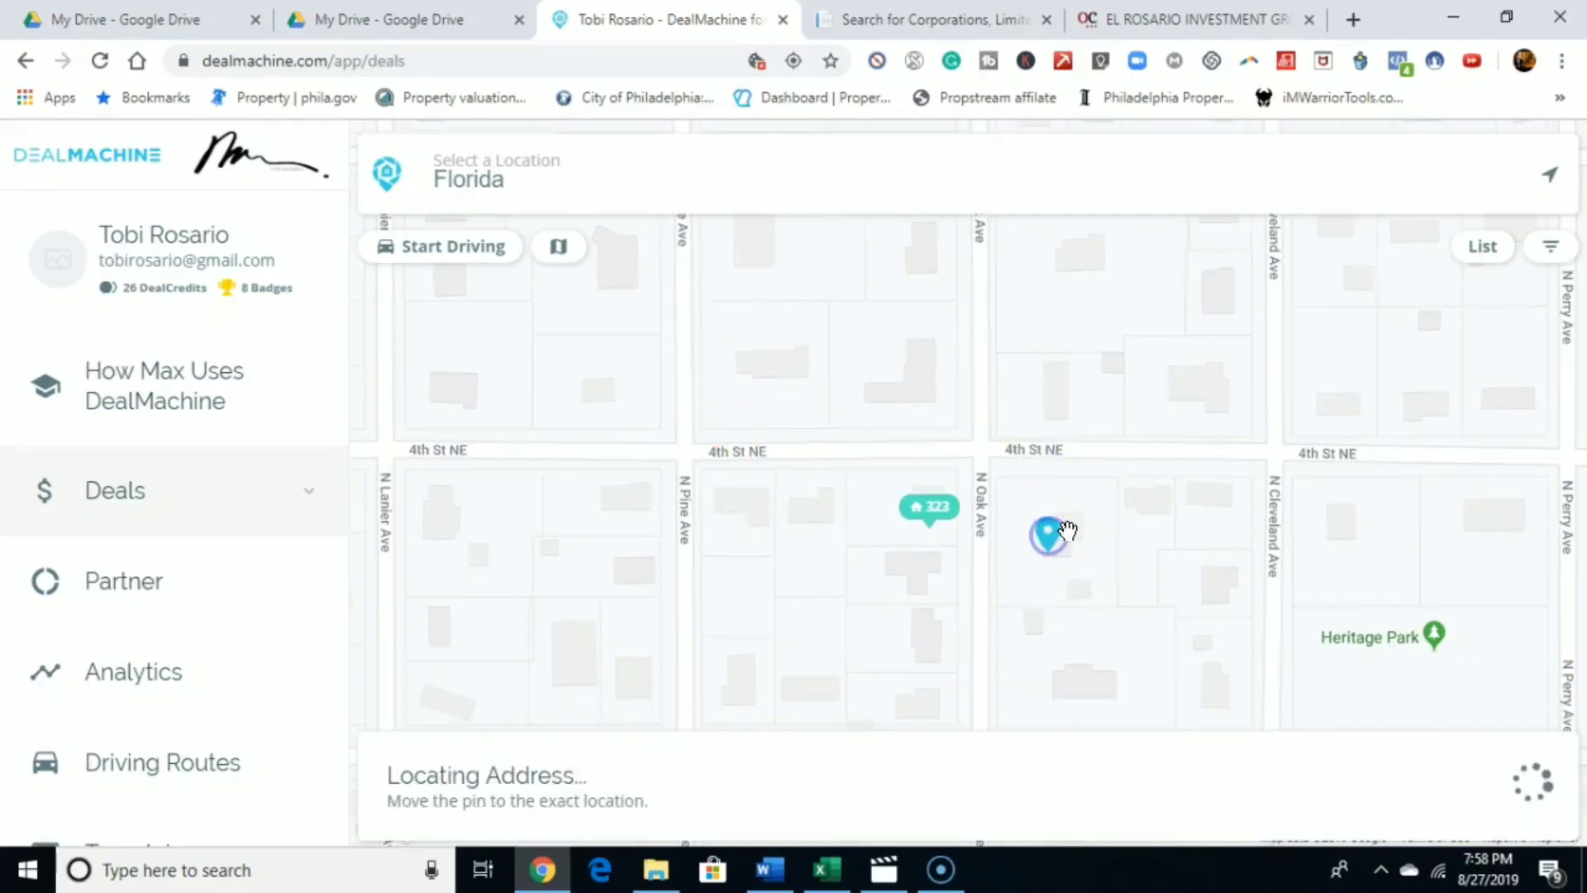
left_click(1062, 407)
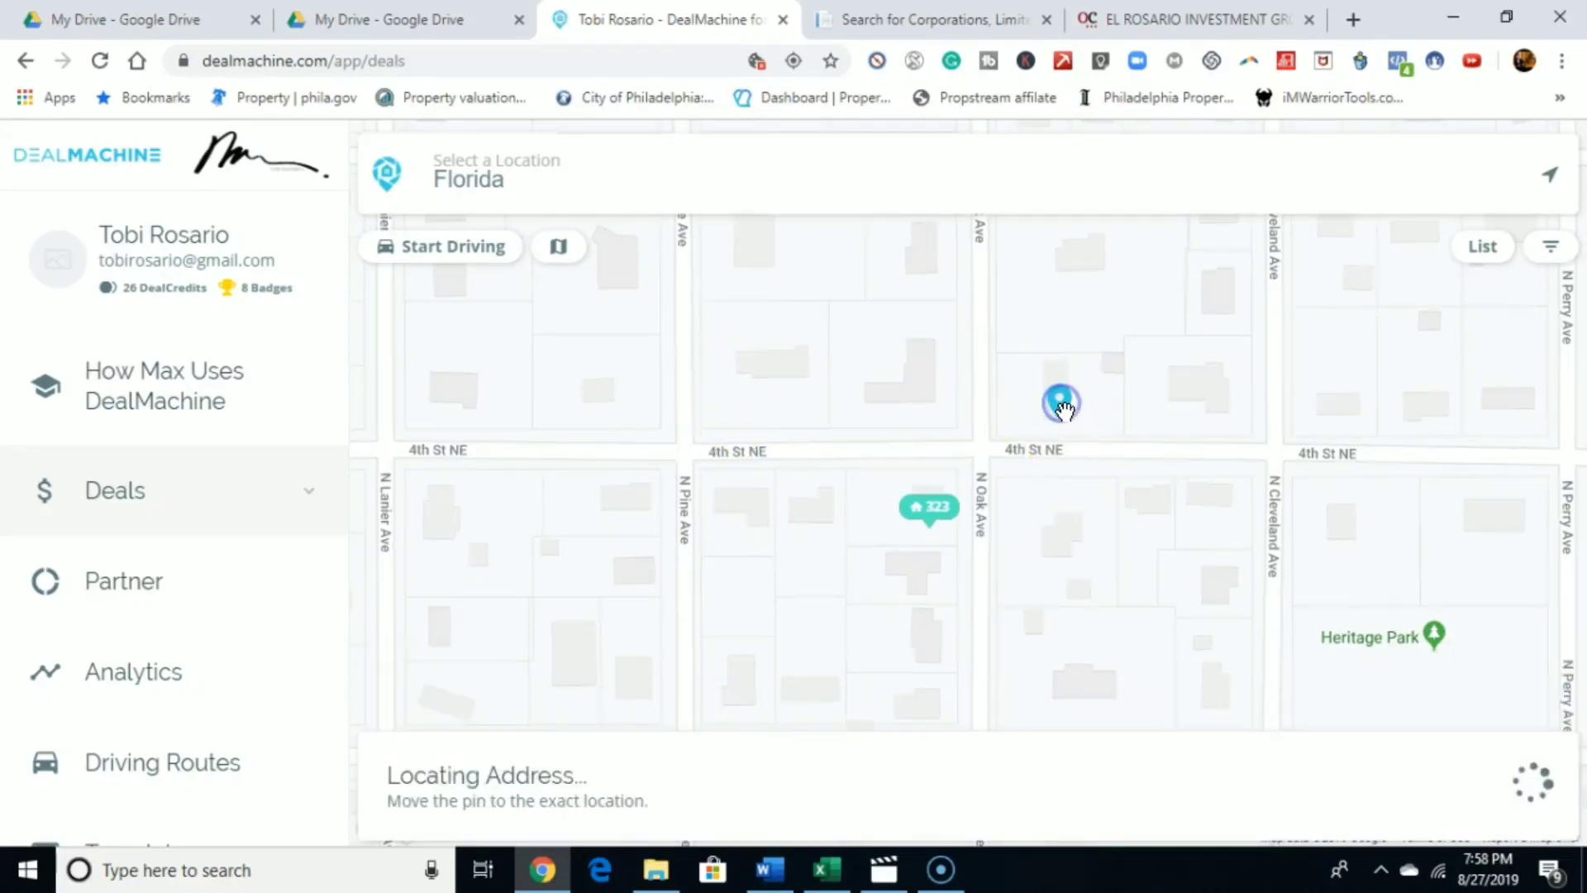
left_click(1121, 364)
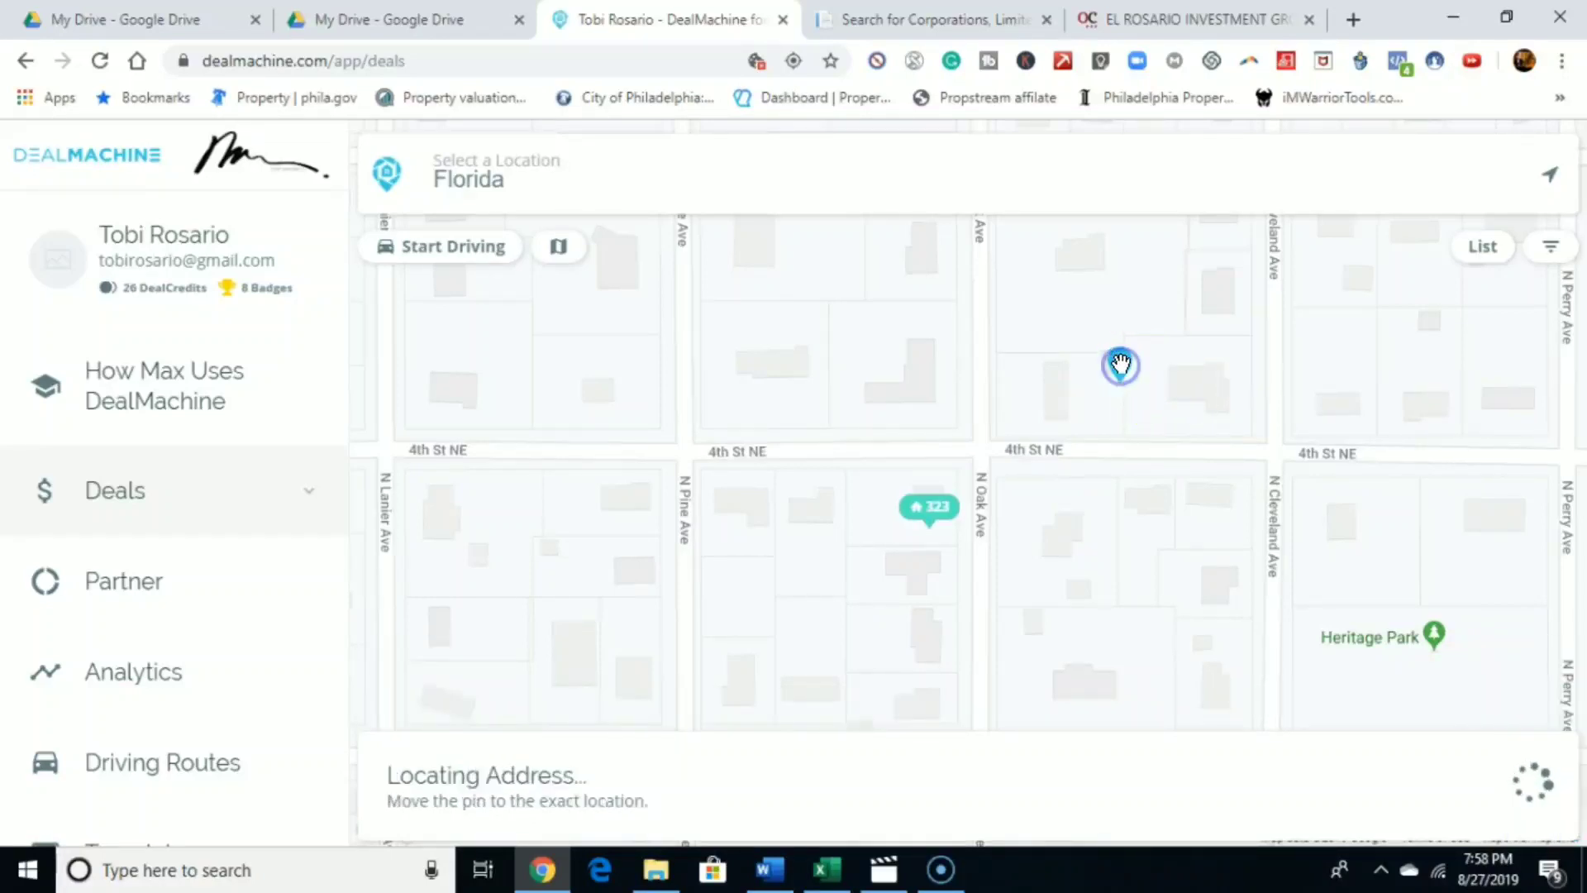
left_click(1190, 377)
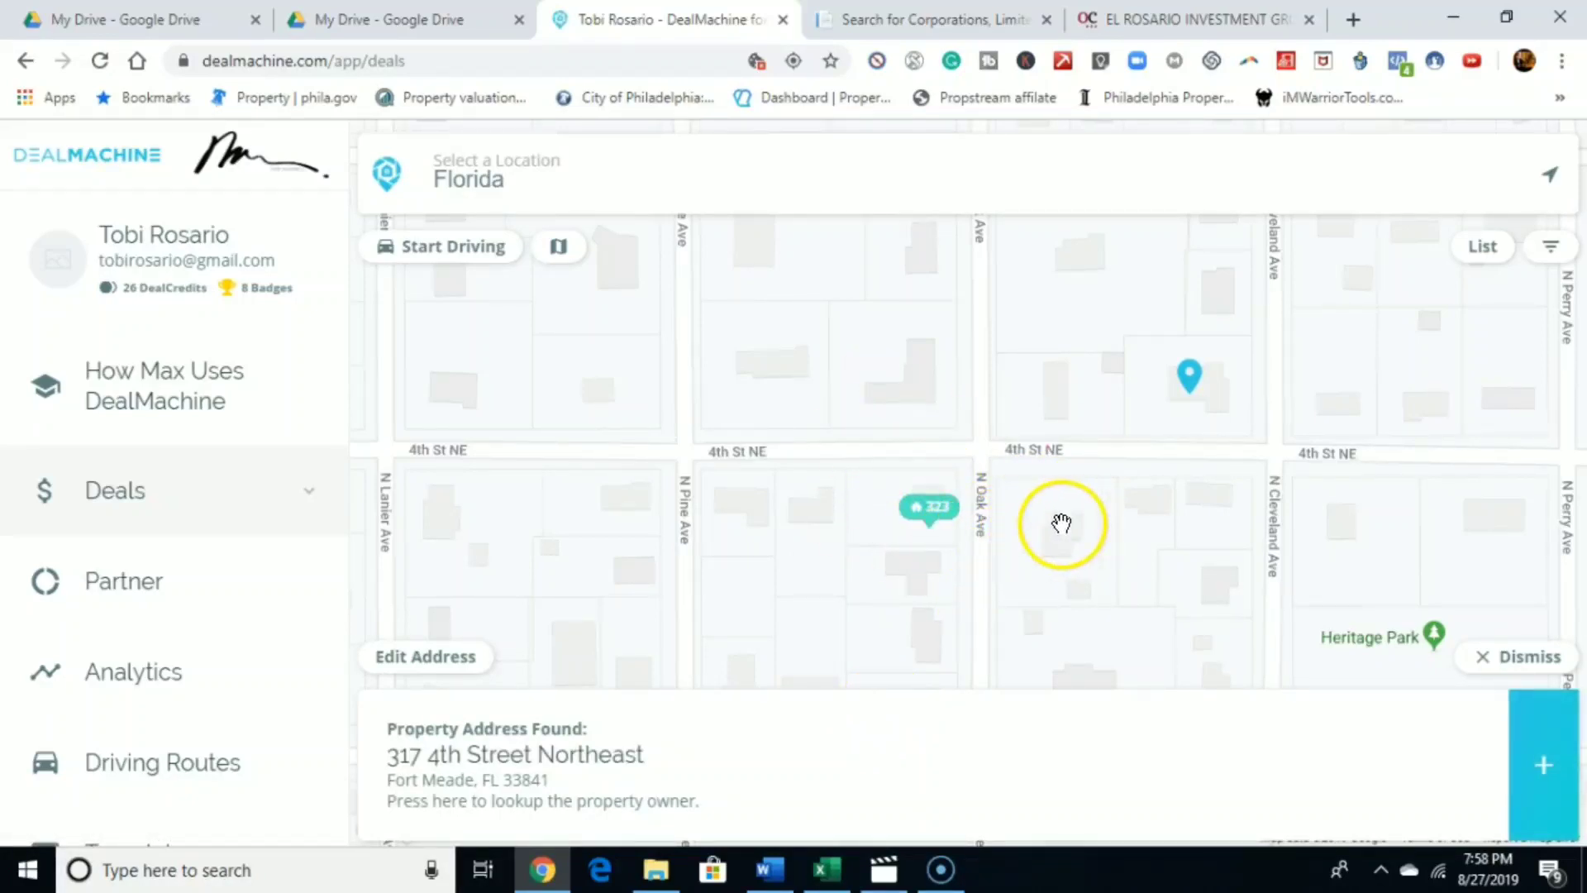
left_click(1060, 529)
- Reposition the pin across lots on the block south of 4th St NE
left_click_drag(1108, 543, 1112, 440)
left_click(1121, 429)
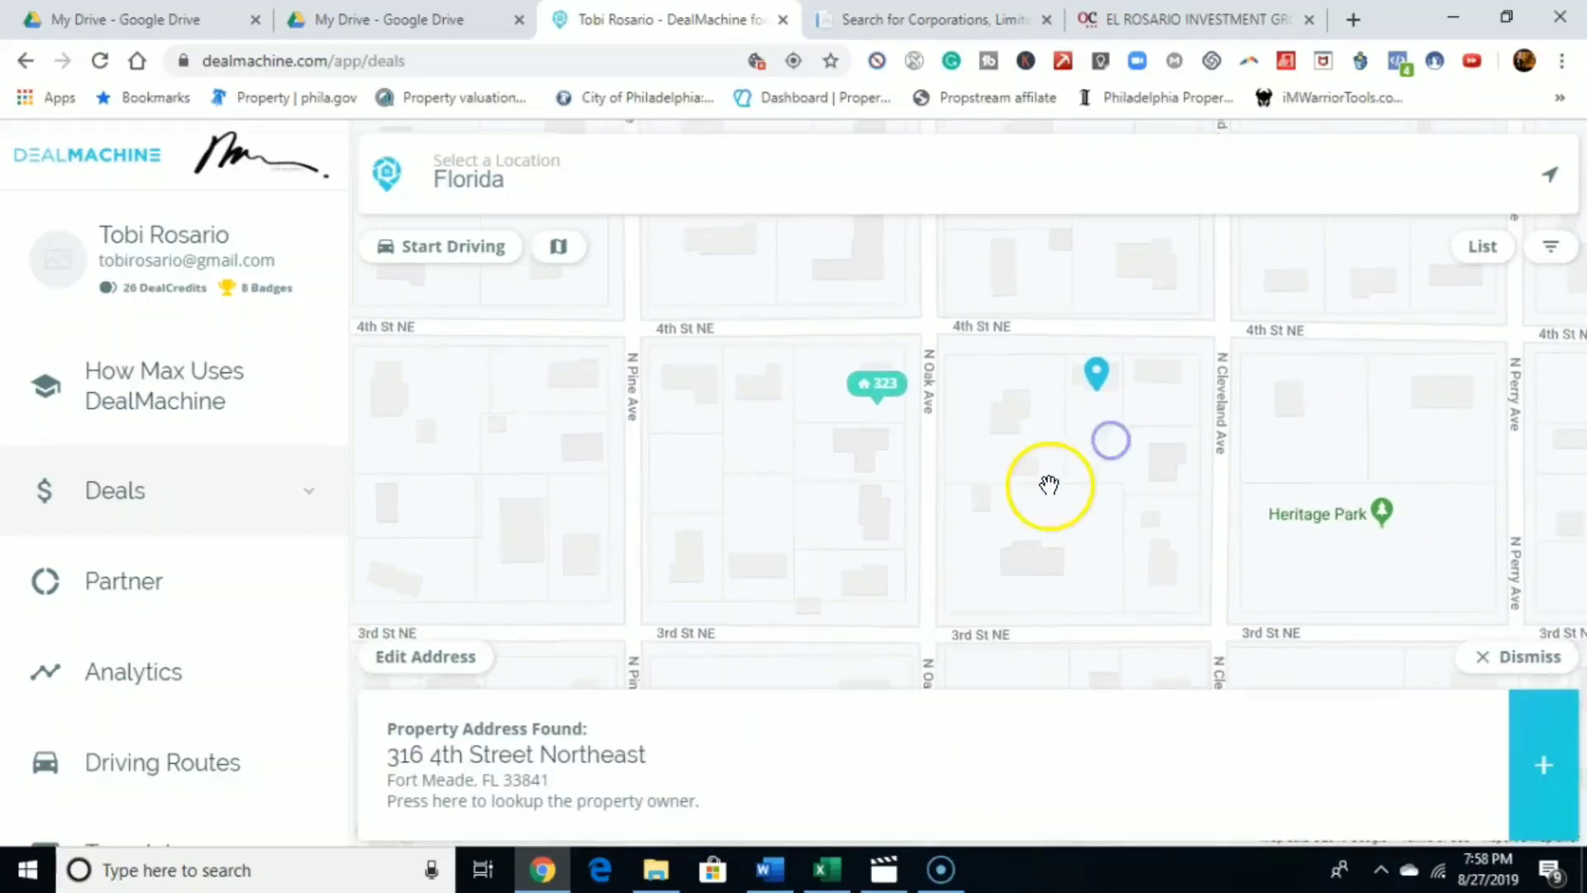
left_click(988, 496)
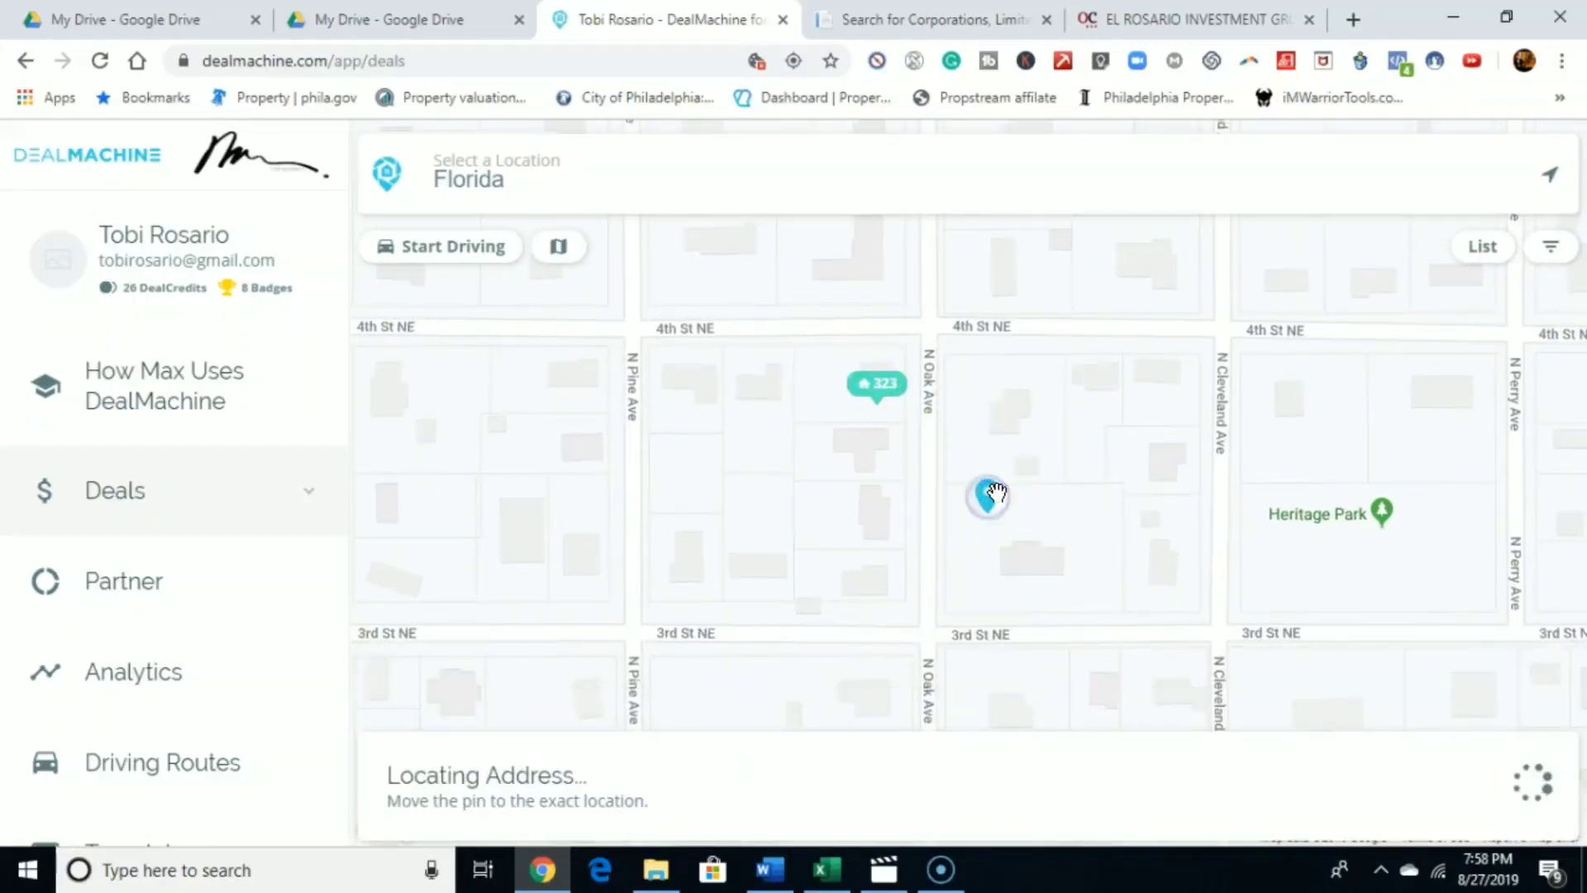
left_click(1035, 460)
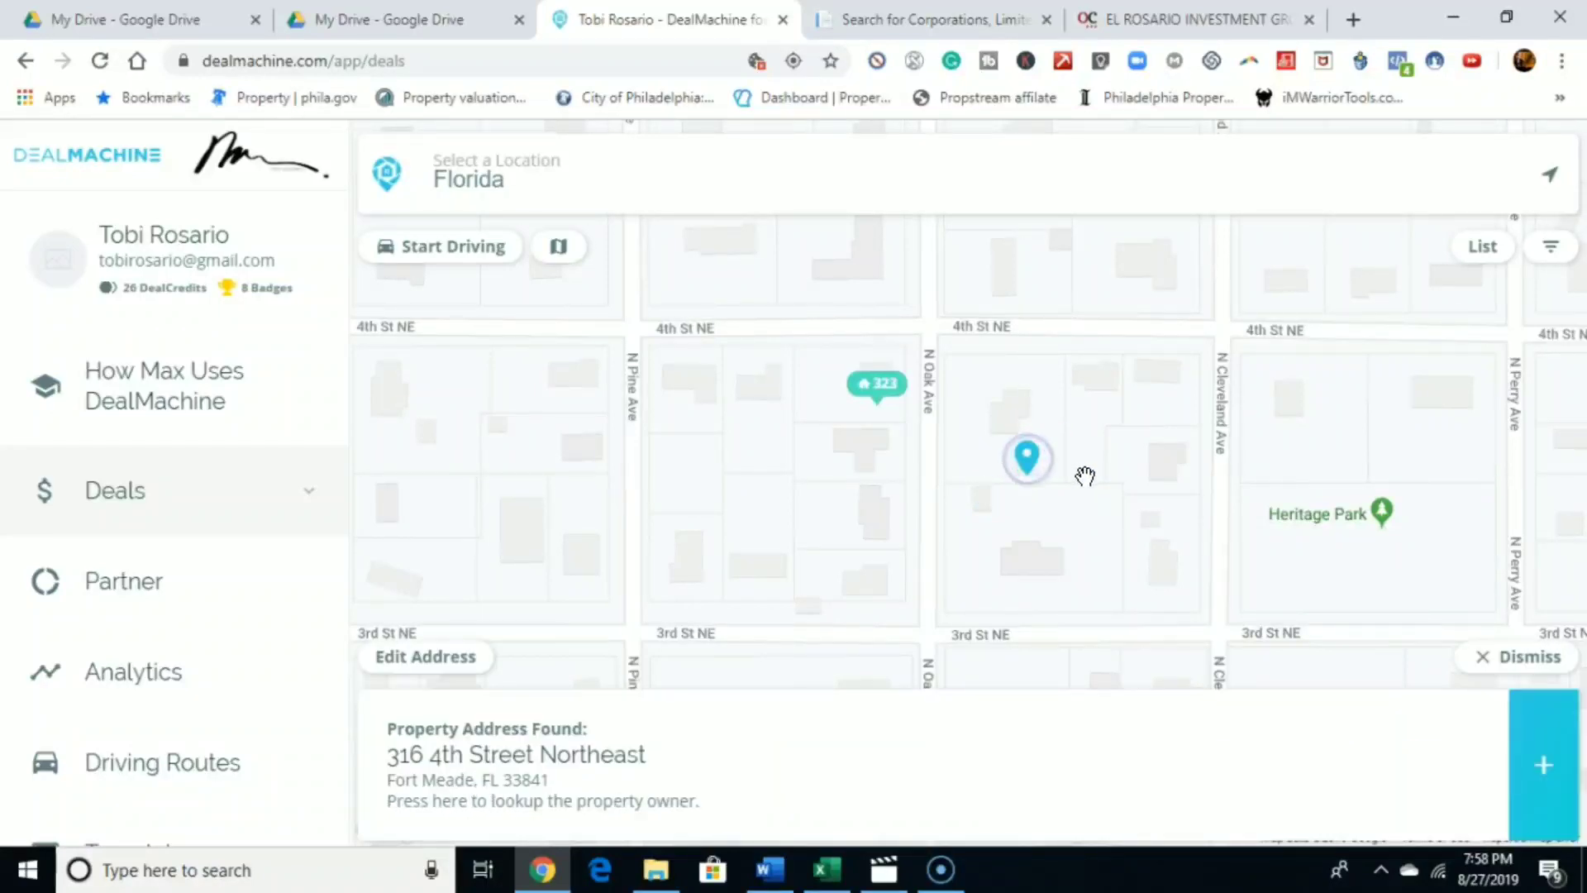
left_click(1035, 558)
left_click_drag(1123, 549, 1123, 436)
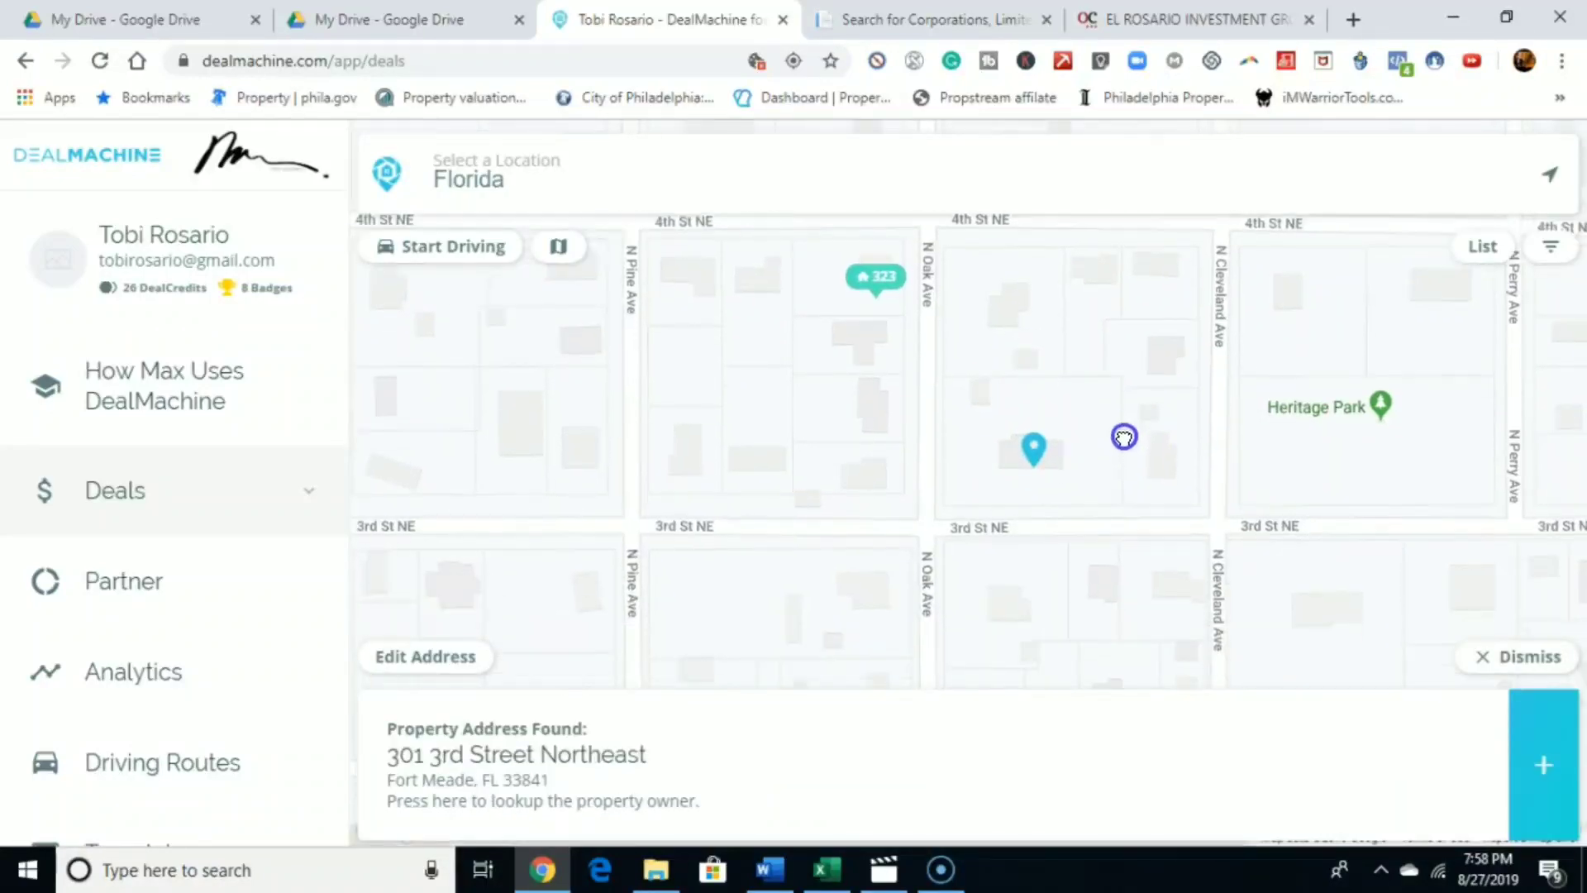
left_click(878, 473)
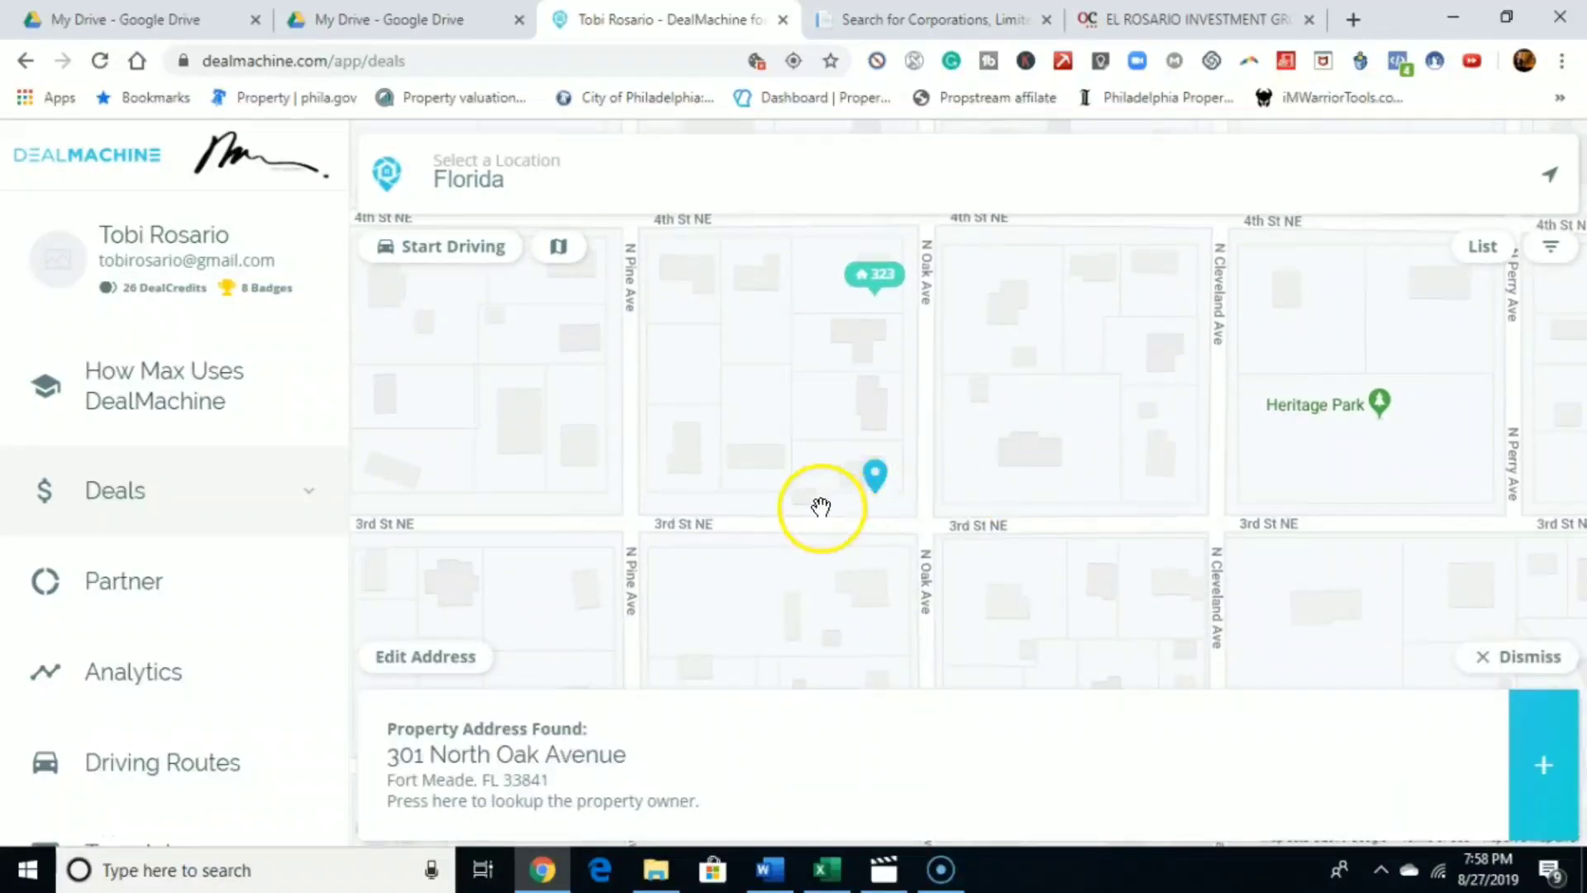
left_click(809, 485)
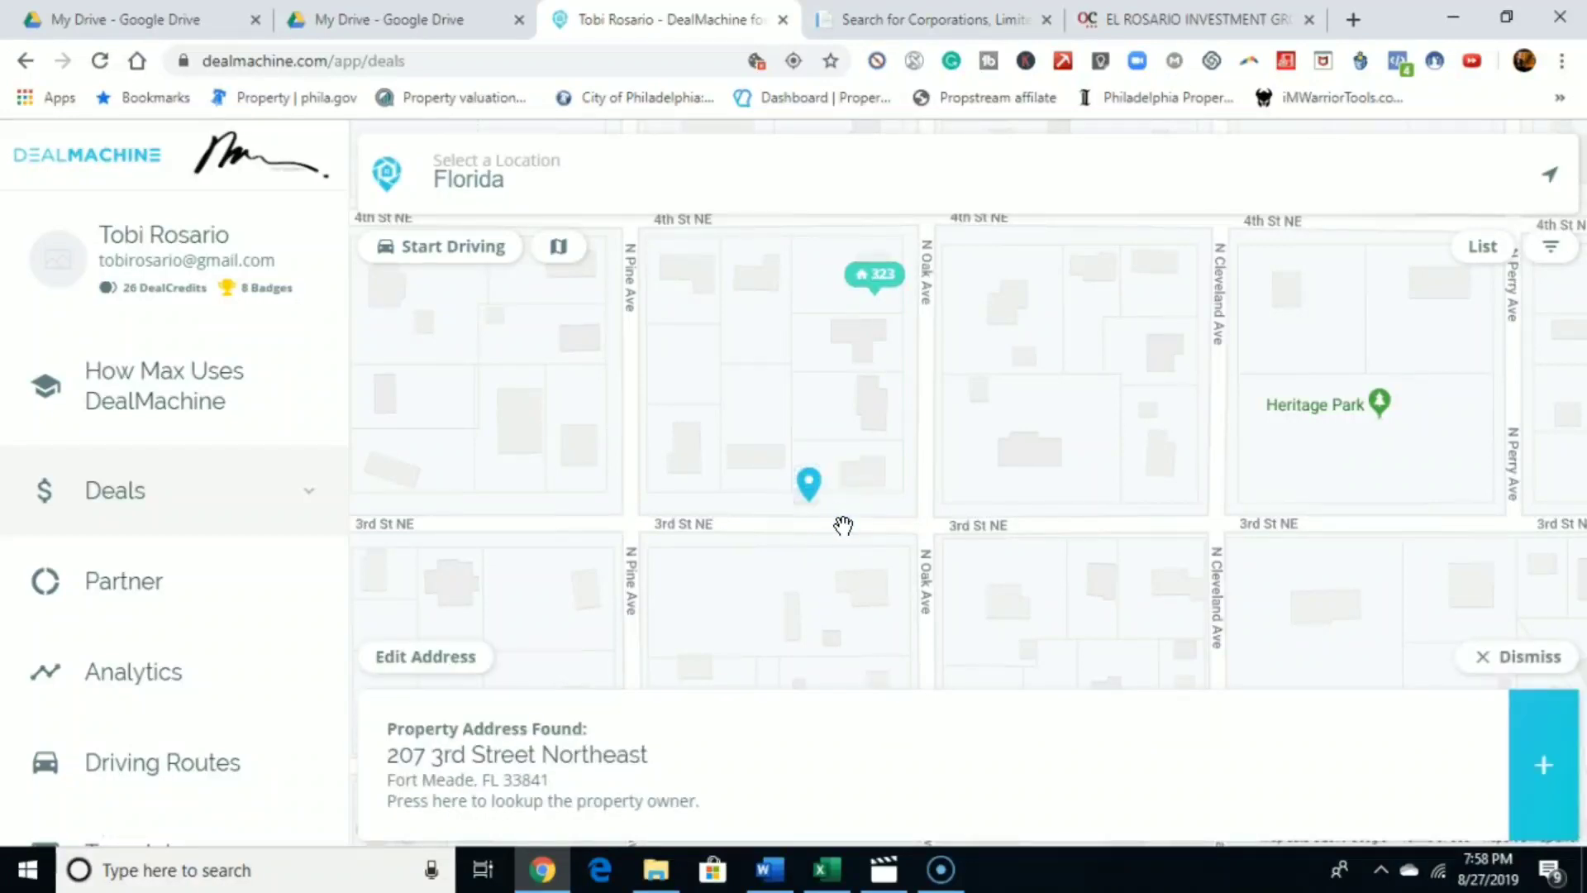
scroll(1087, 400, "down", 1)
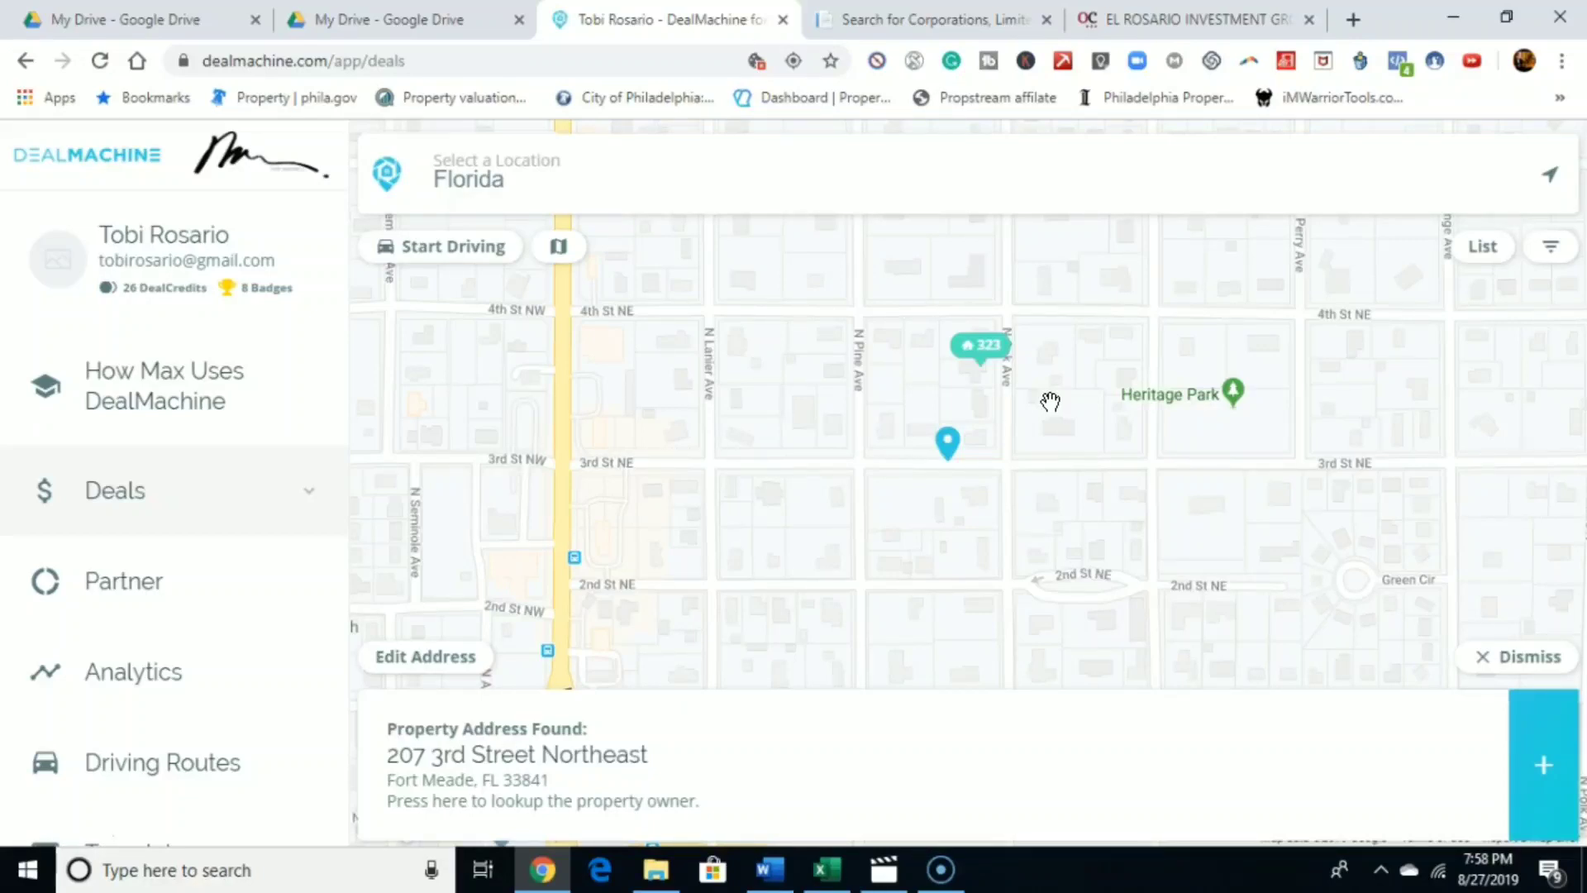
left_click(886, 15)
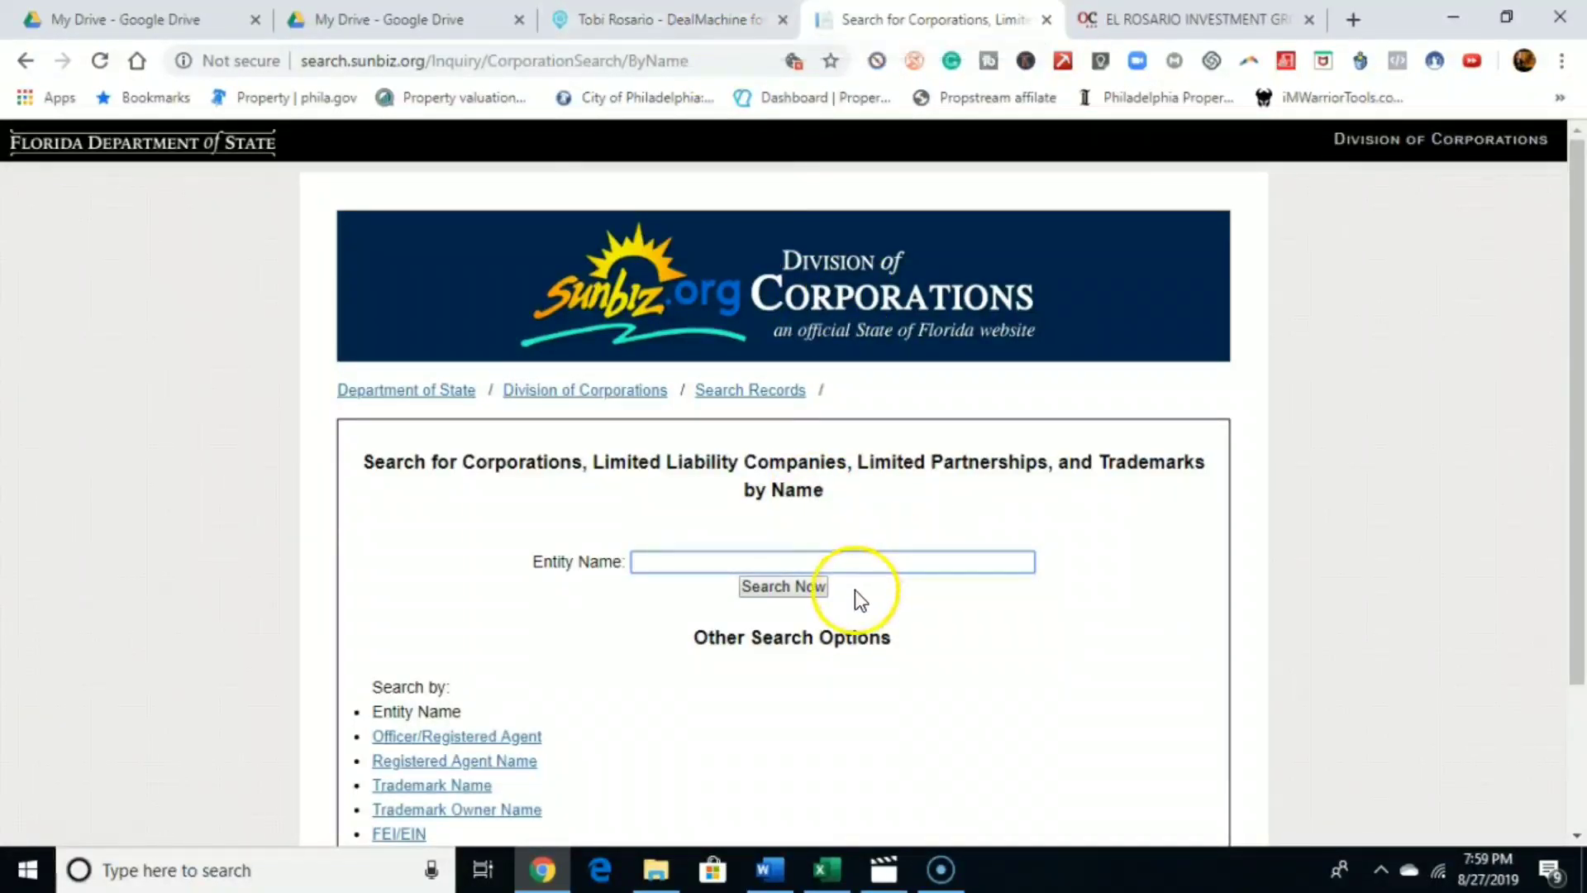
- Highlight the EL ROSARIO INVESTMENT GROUP, LLC name on its OpenCorporates record, then go back to DealMachine
left_click(1091, 20)
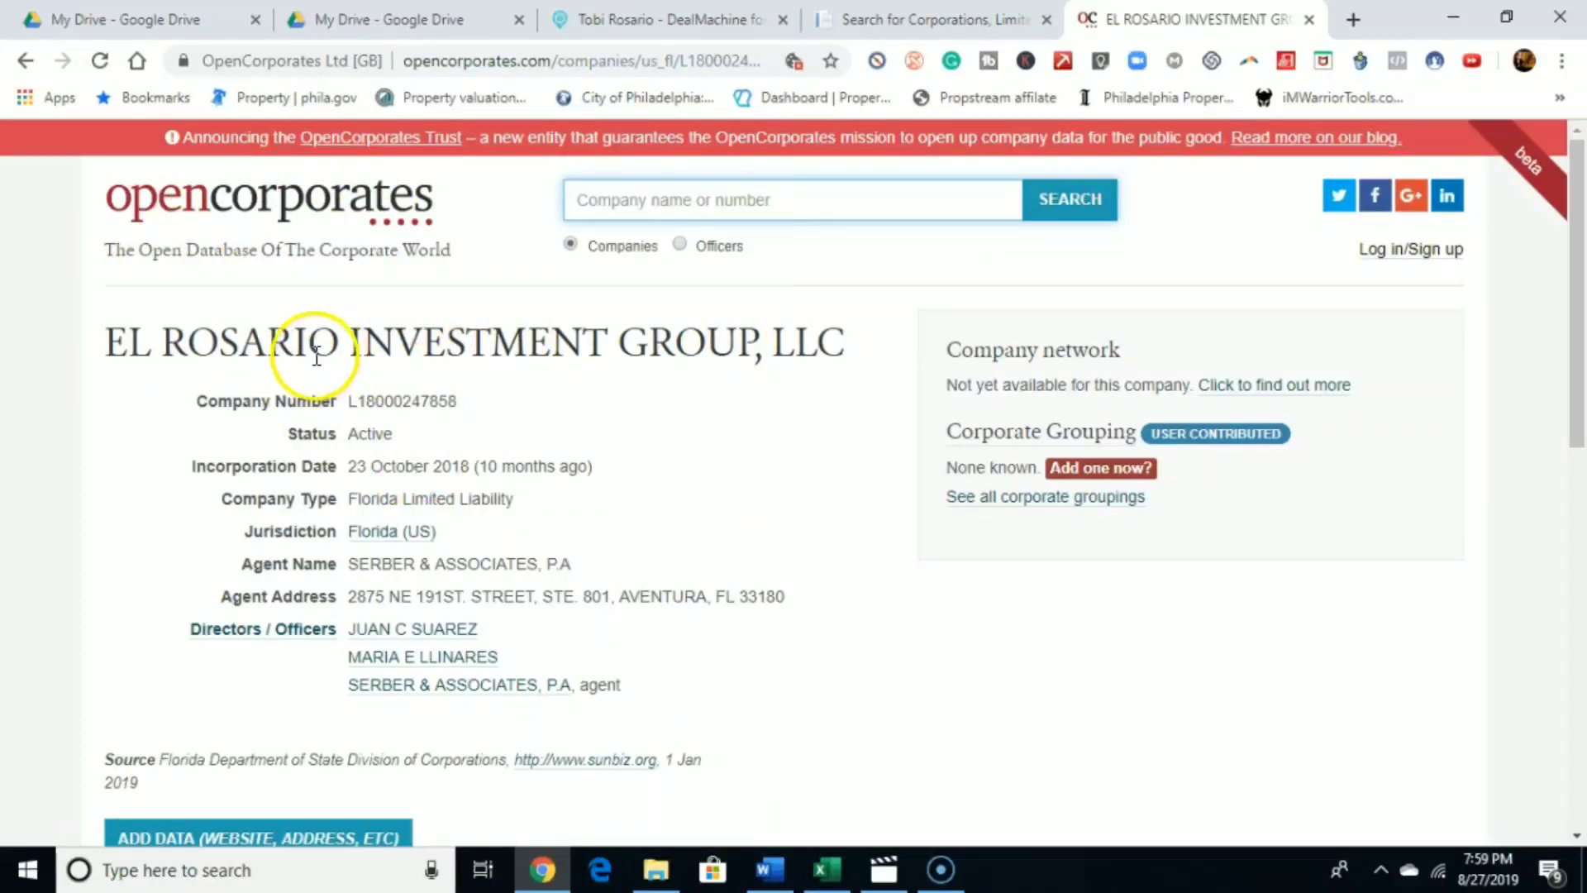
left_click_drag(129, 343, 859, 335)
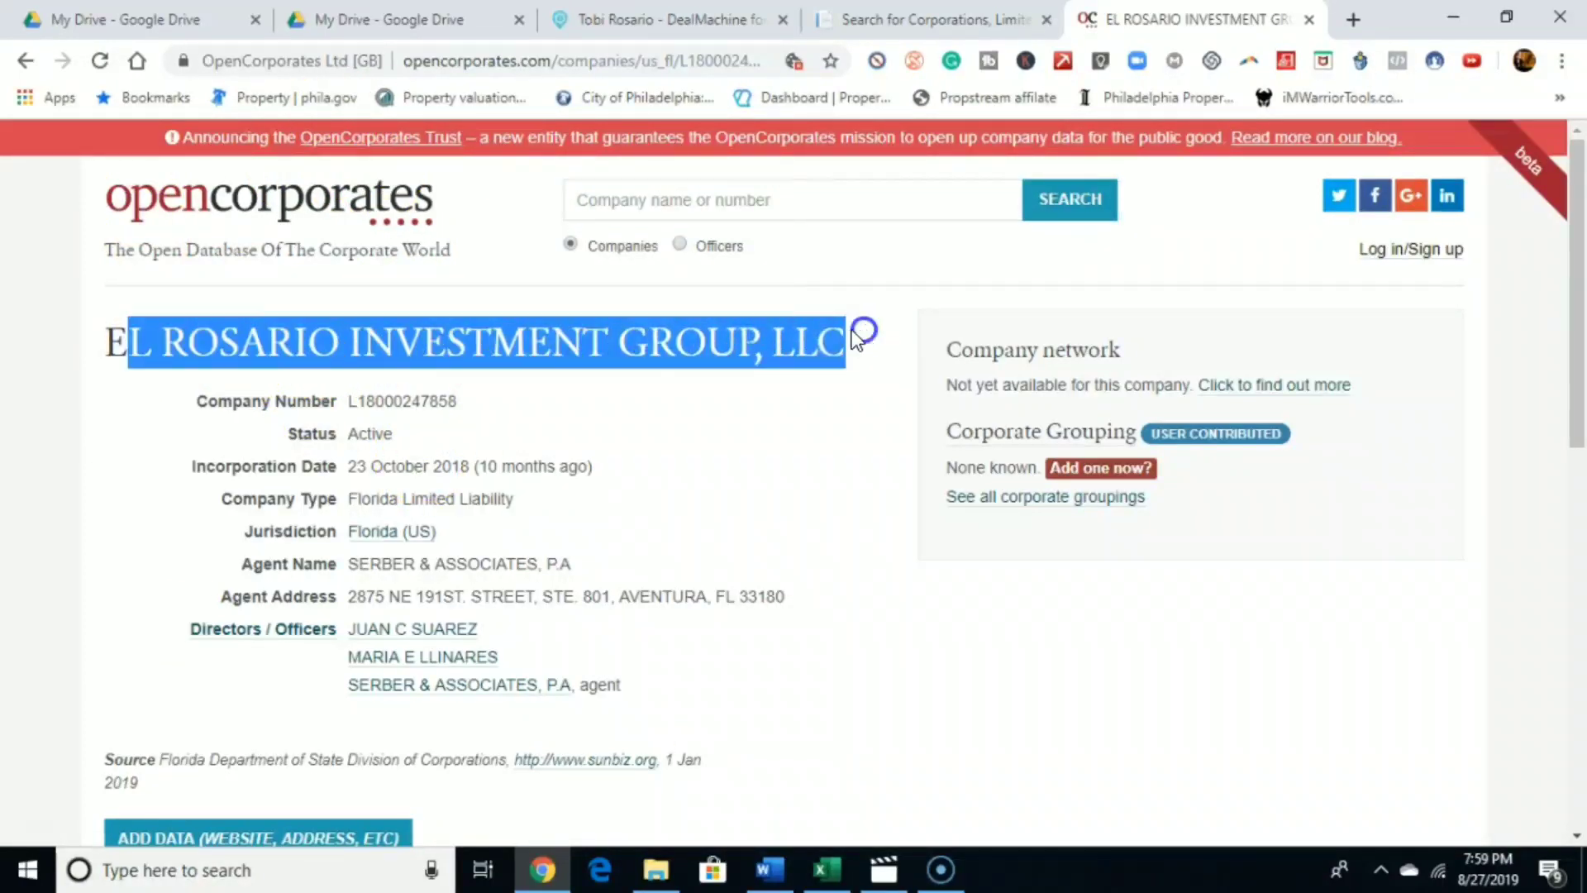
left_click(682, 418)
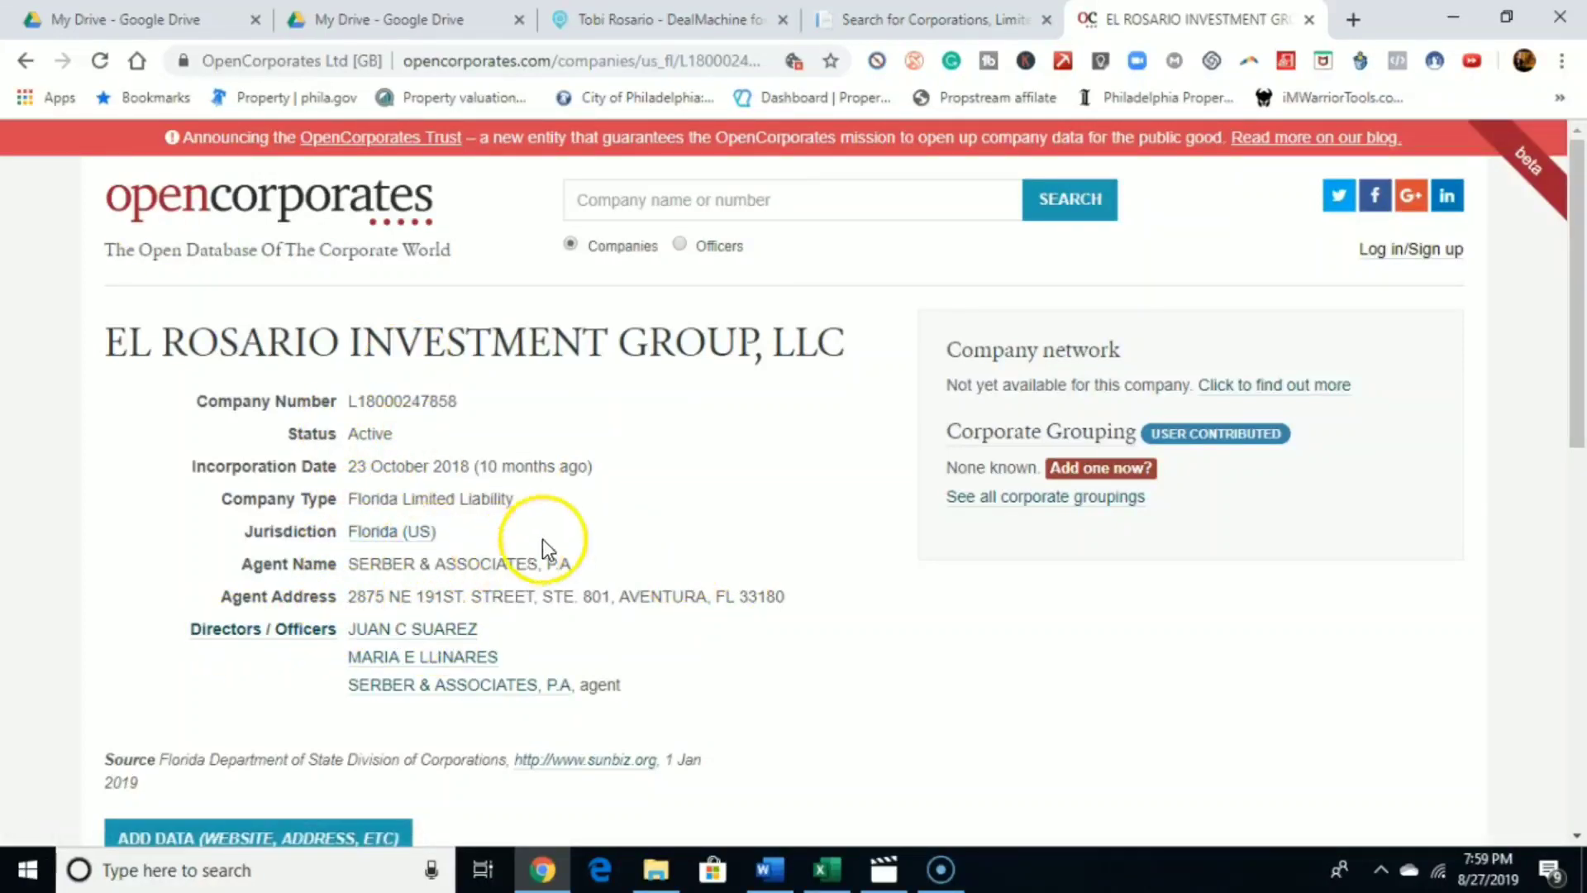
left_click_drag(818, 342, 107, 339)
left_click(751, 27)
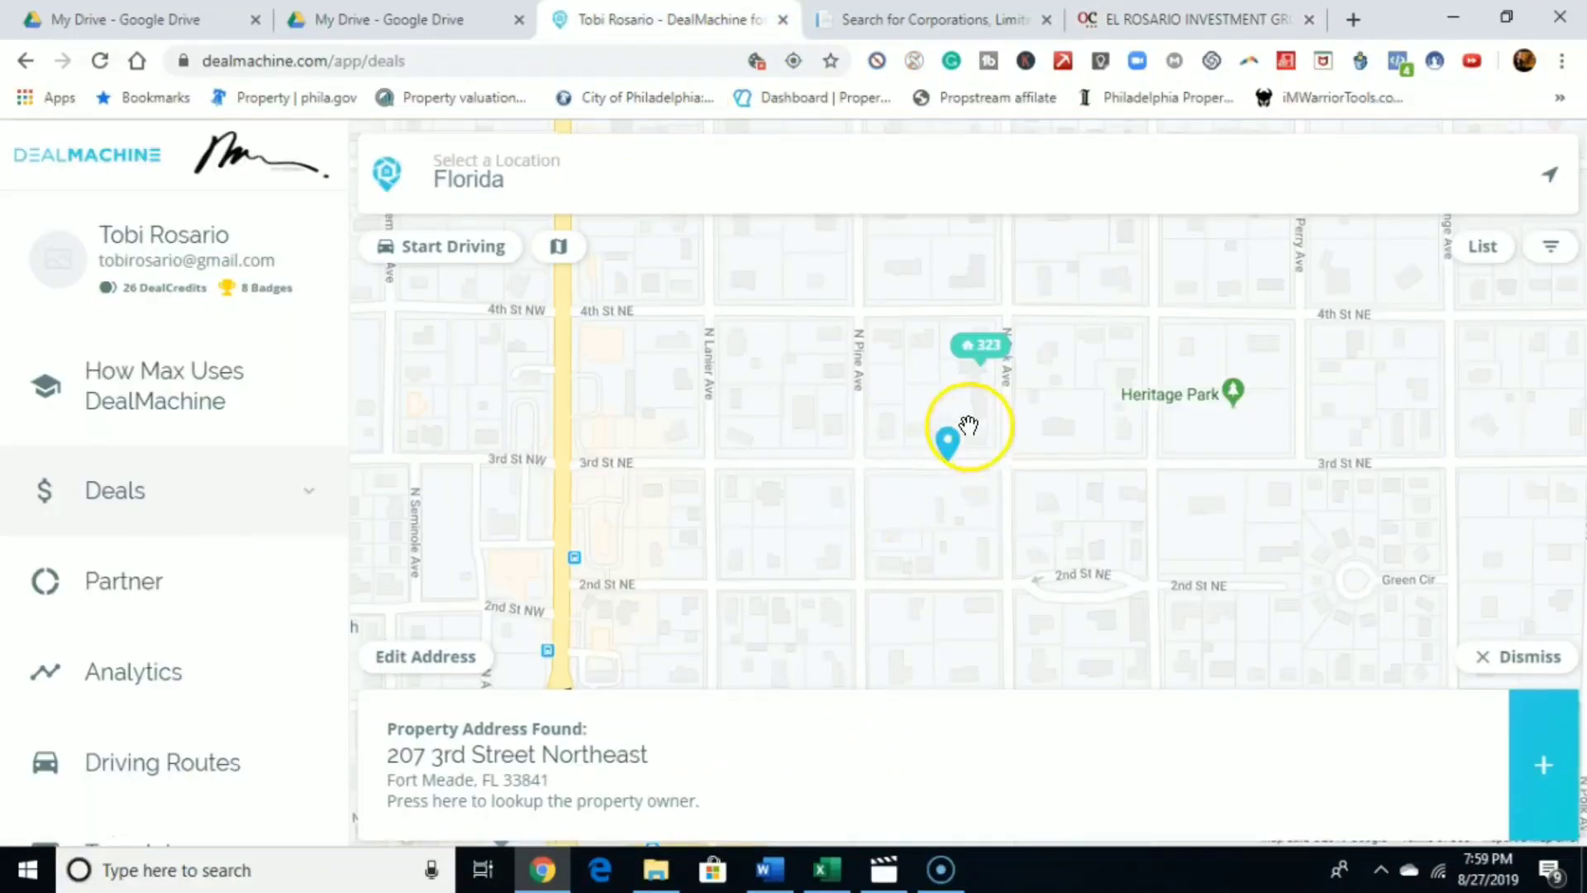
- Pin the lot just north of 4th St NE, resolving to 317 4th Street Northeast
left_click(1004, 572)
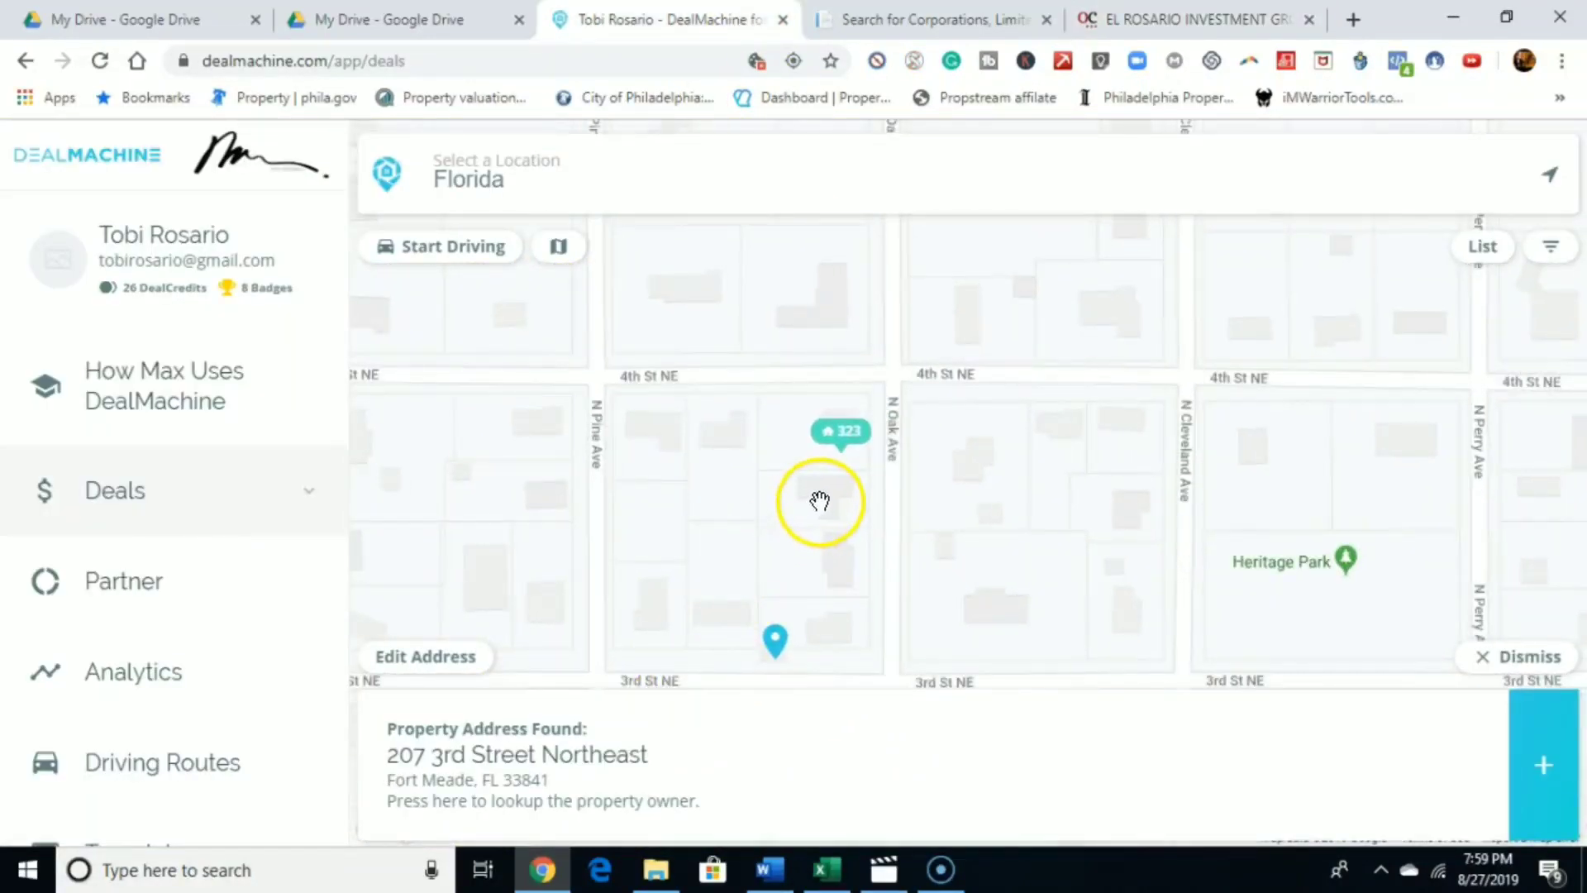
left_click(1095, 304)
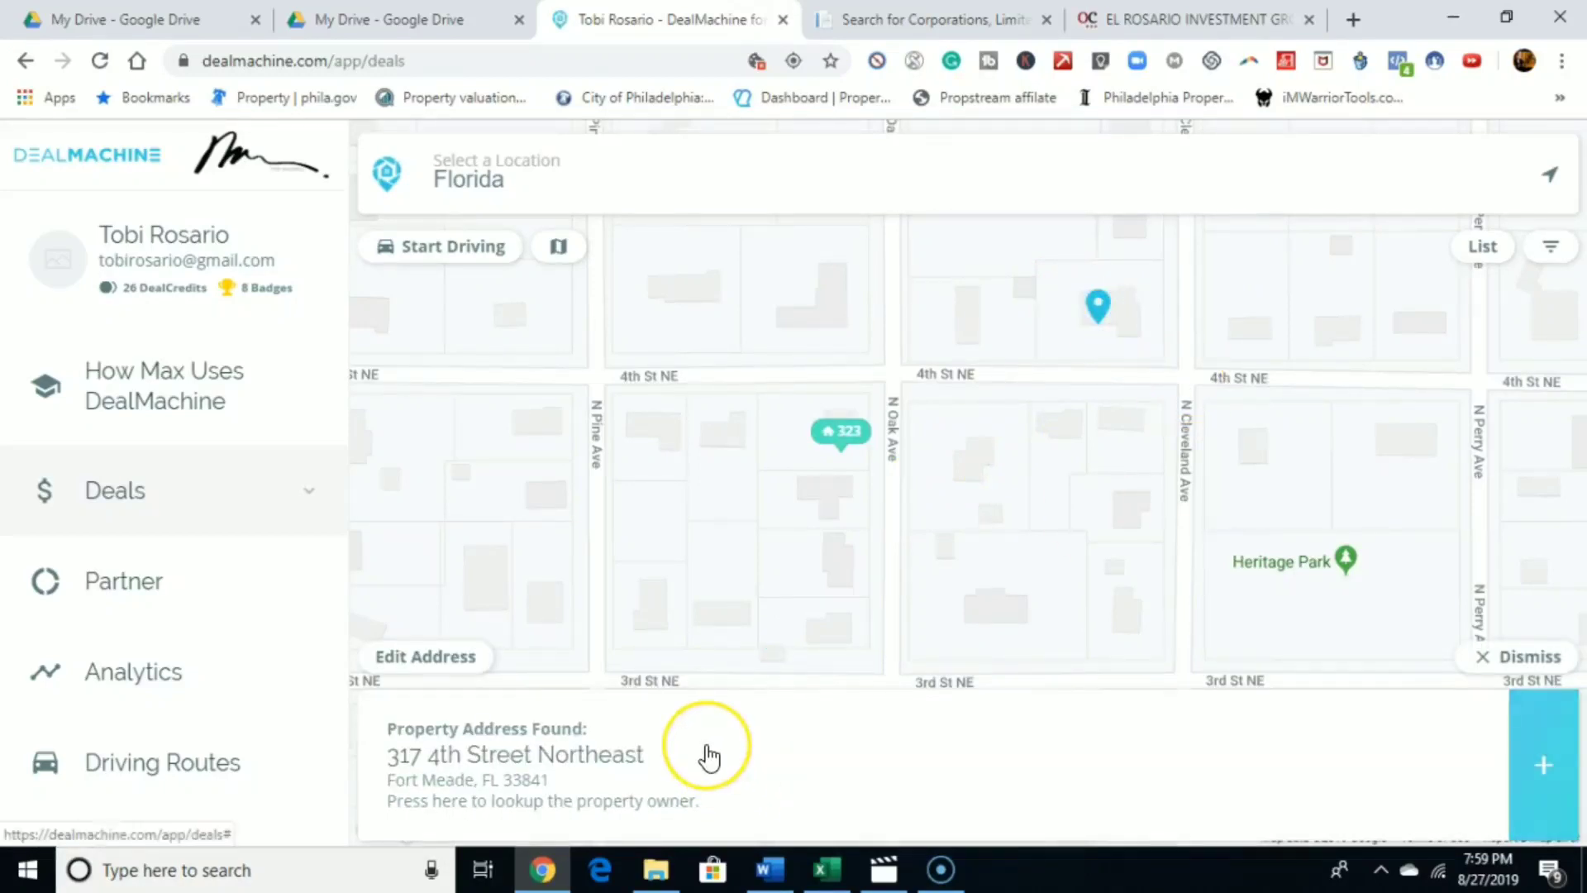
left_click(709, 756)
left_click(1174, 21)
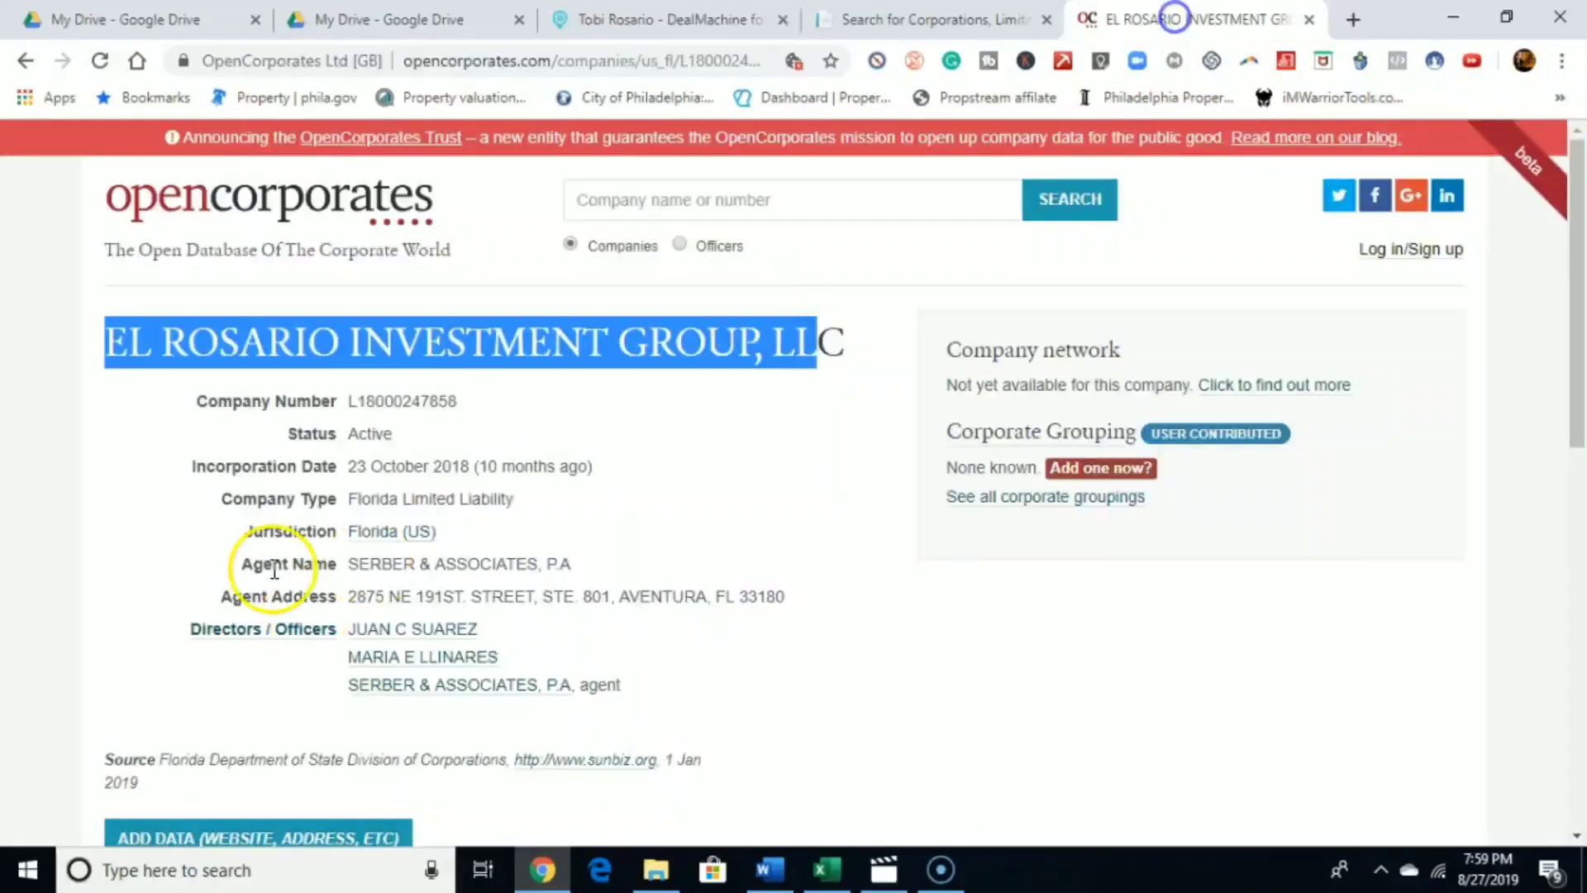
left_click(883, 394)
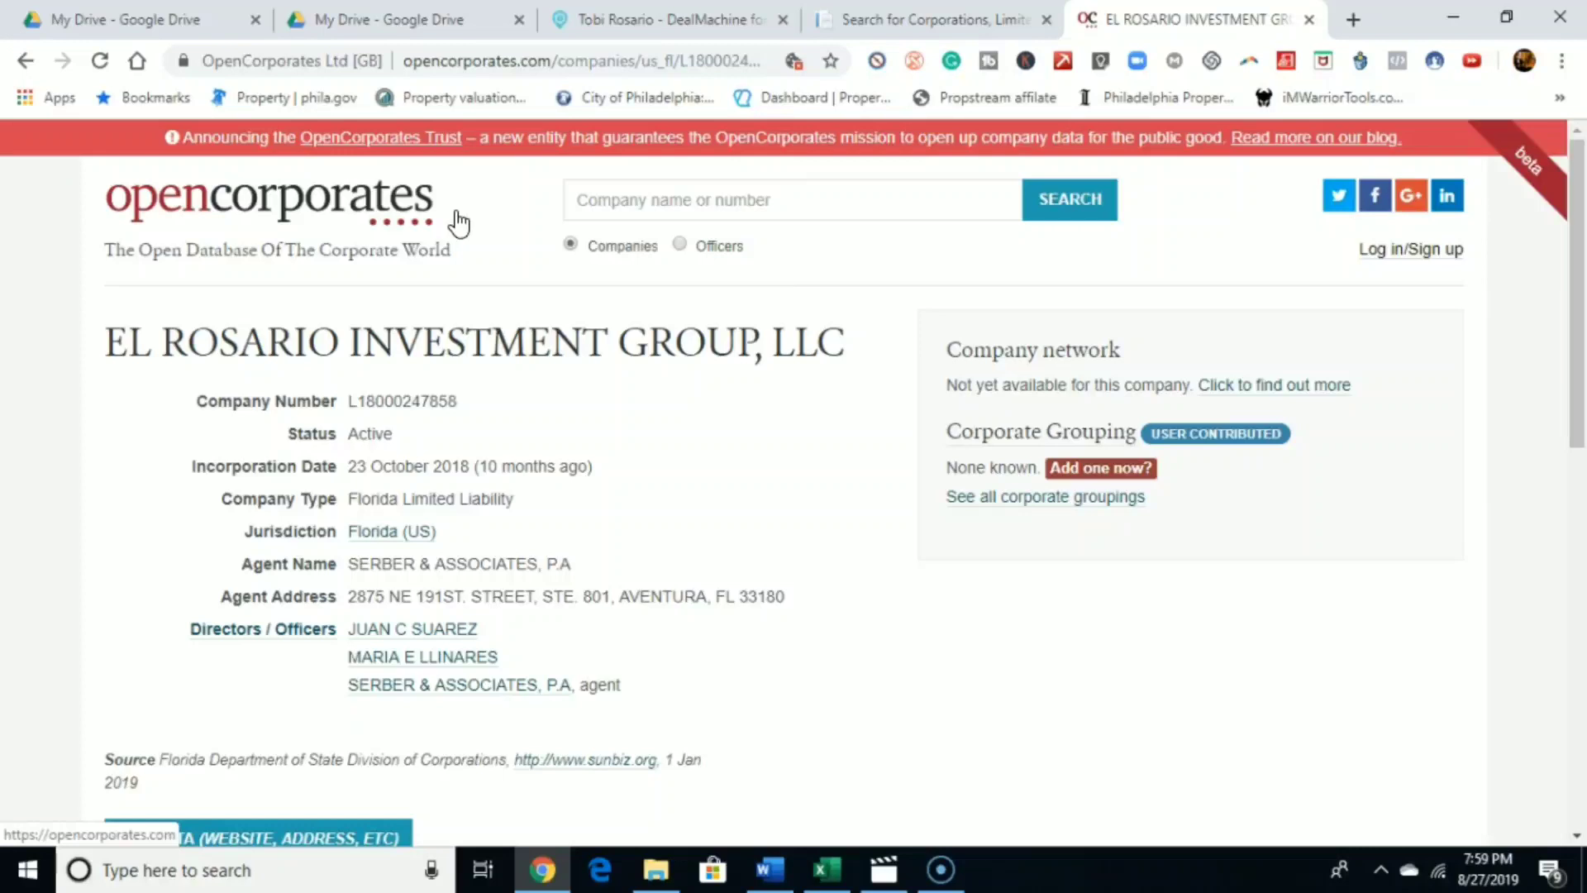
left_click(943, 19)
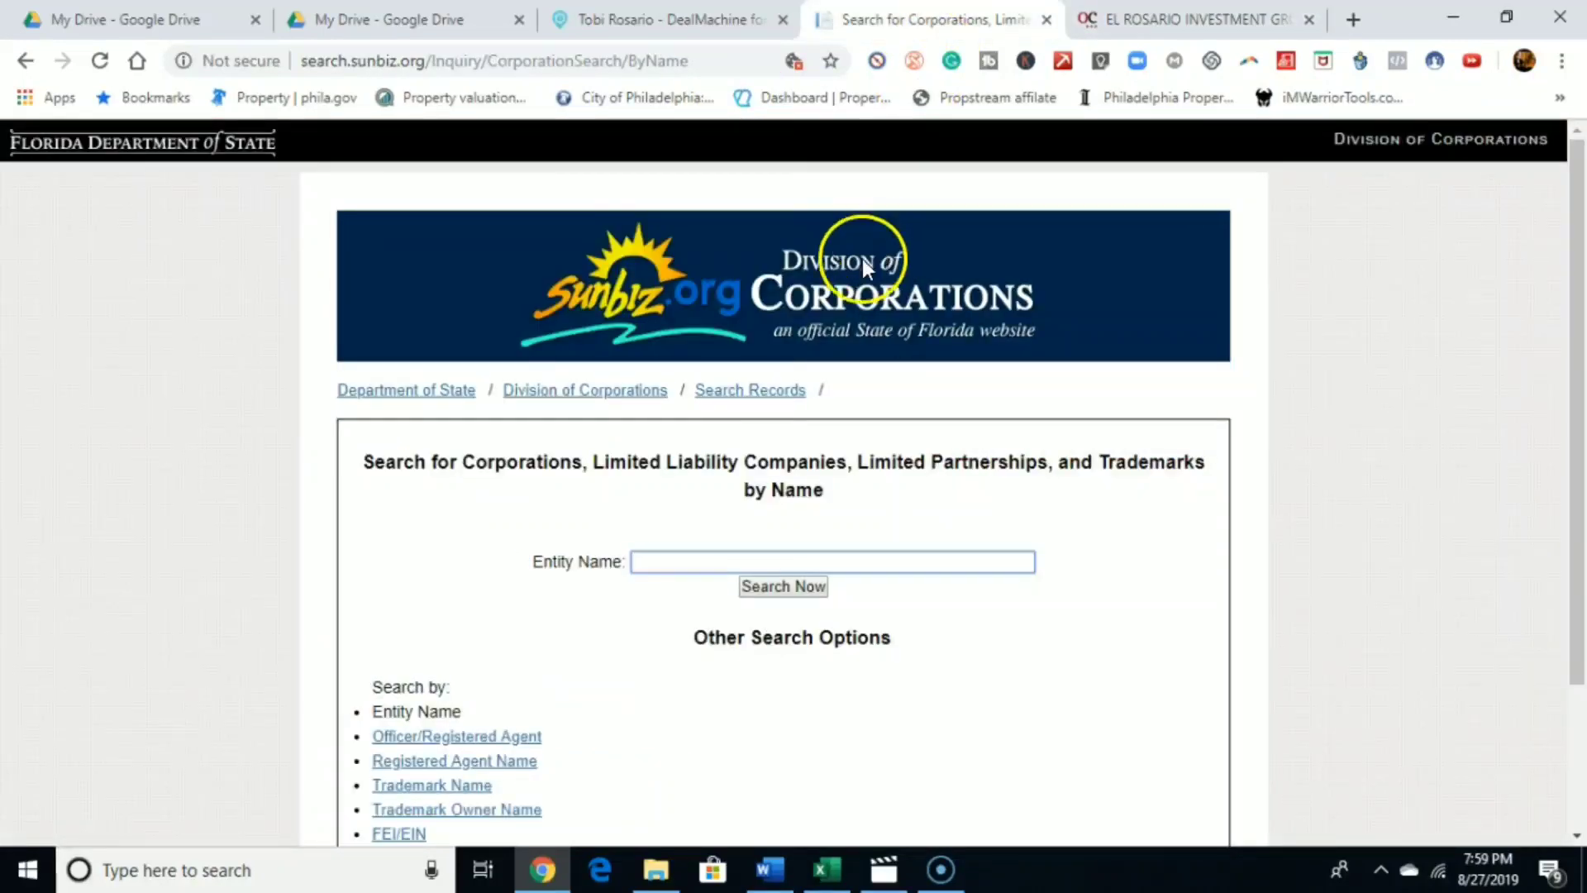
left_click(1182, 20)
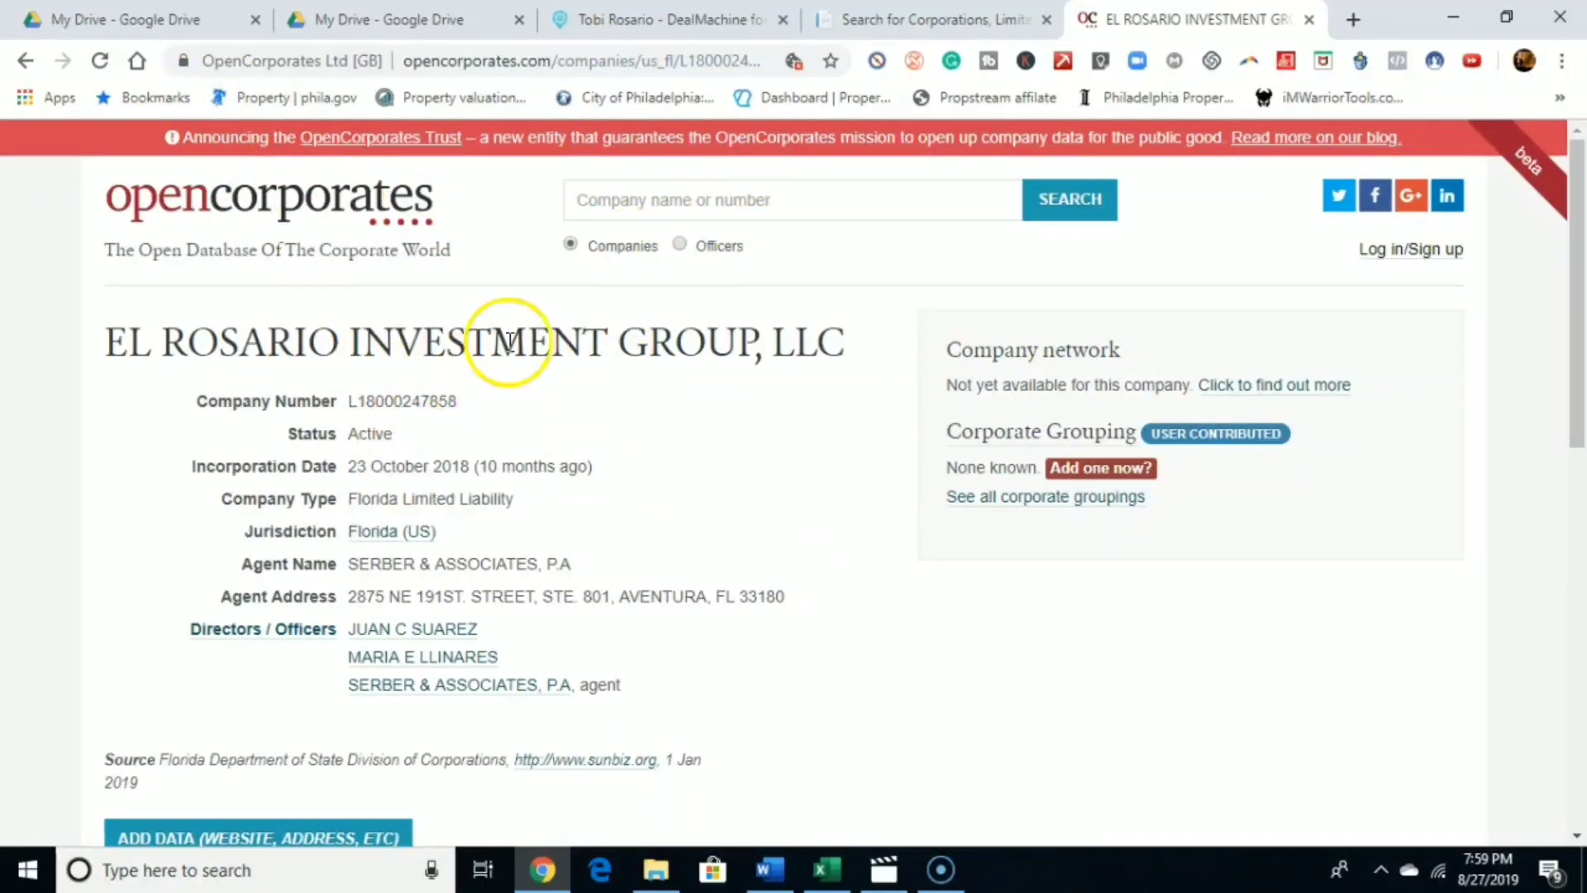
left_click(928, 23)
left_click(747, 20)
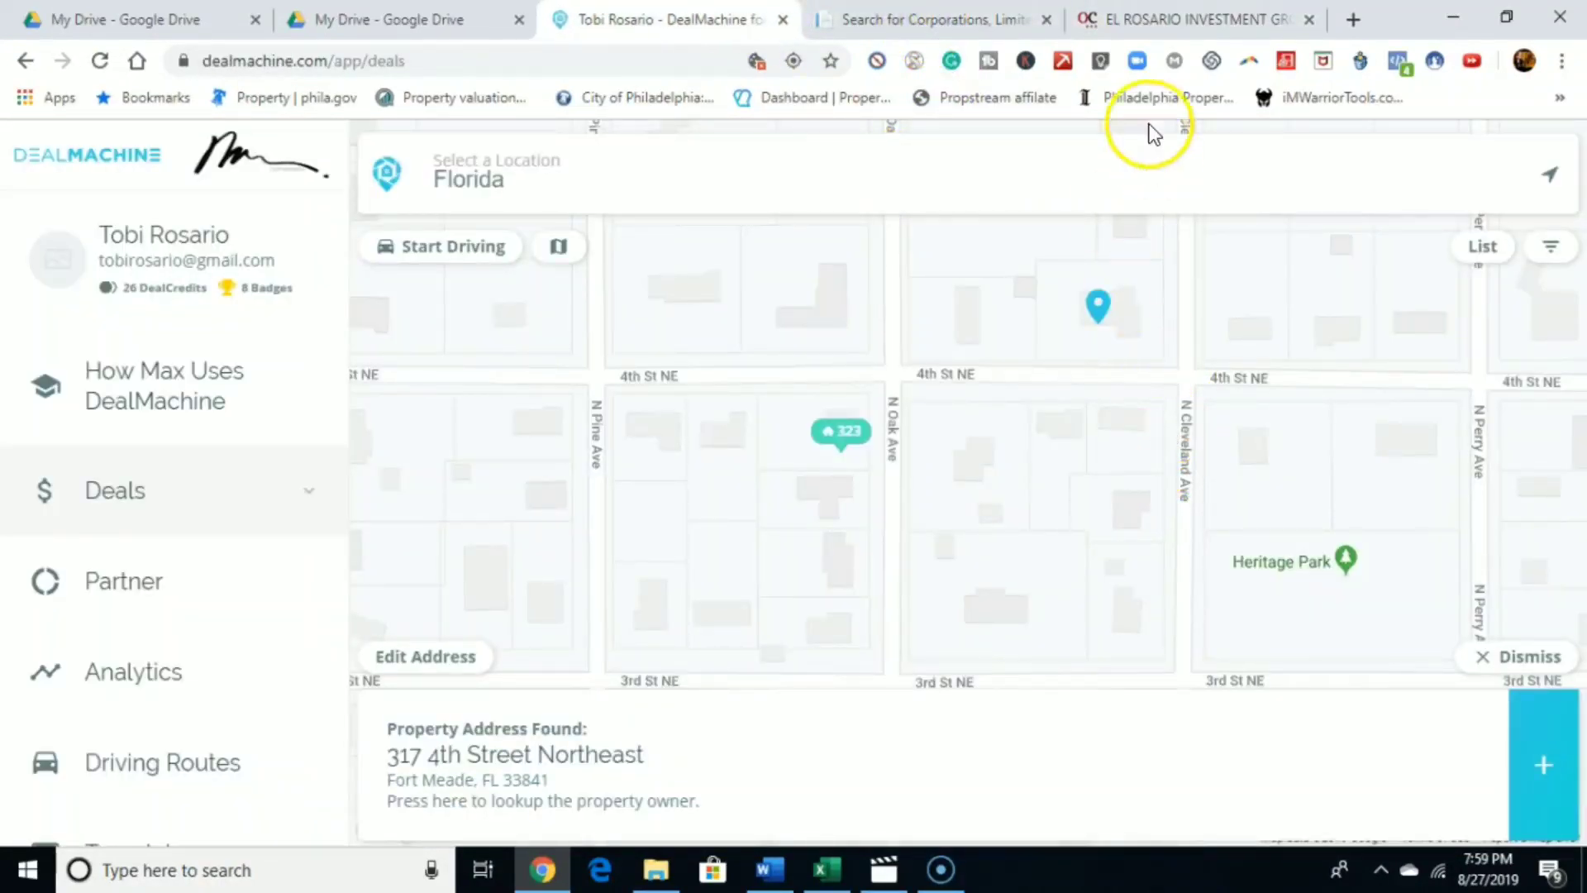
left_click(1149, 18)
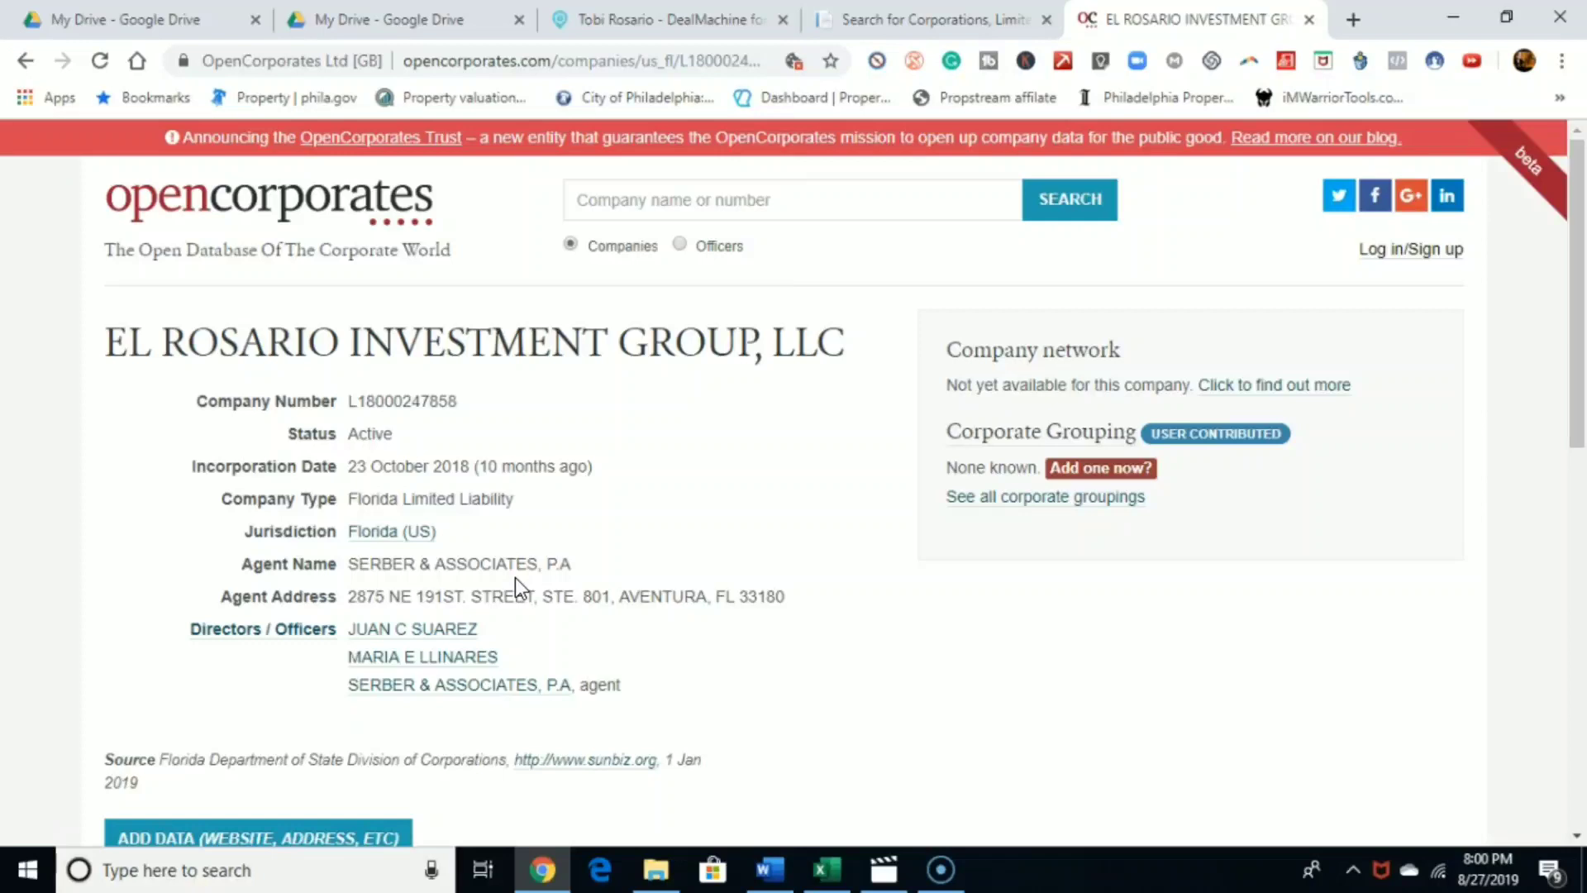
left_click(570, 21)
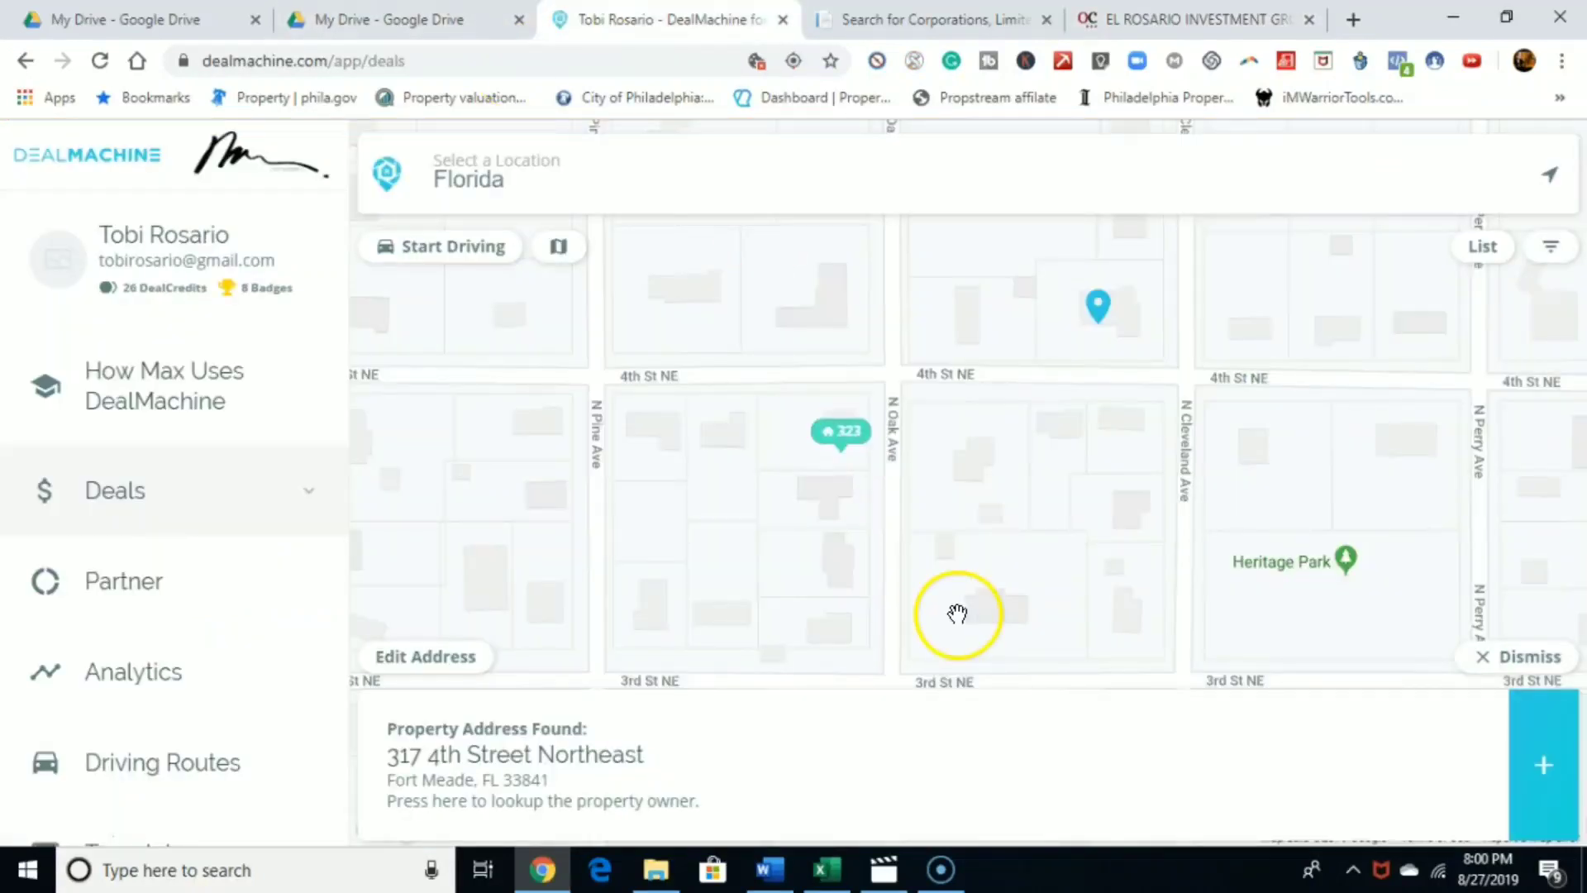
scroll(840, 562, "down", 2)
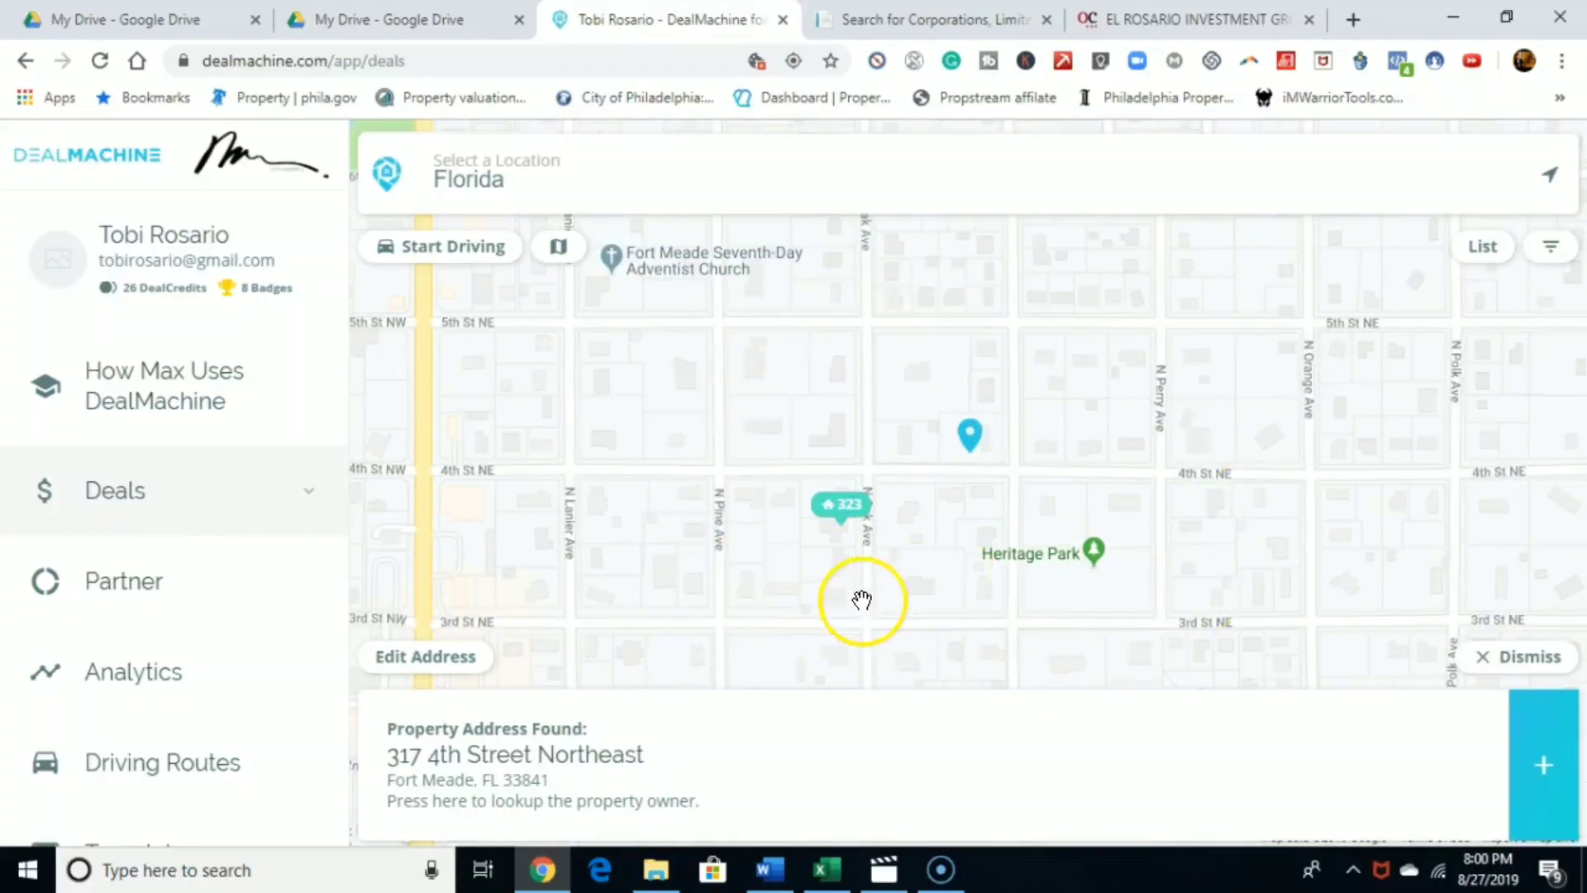
scroll(862, 578, "up", 2)
left_click(716, 597)
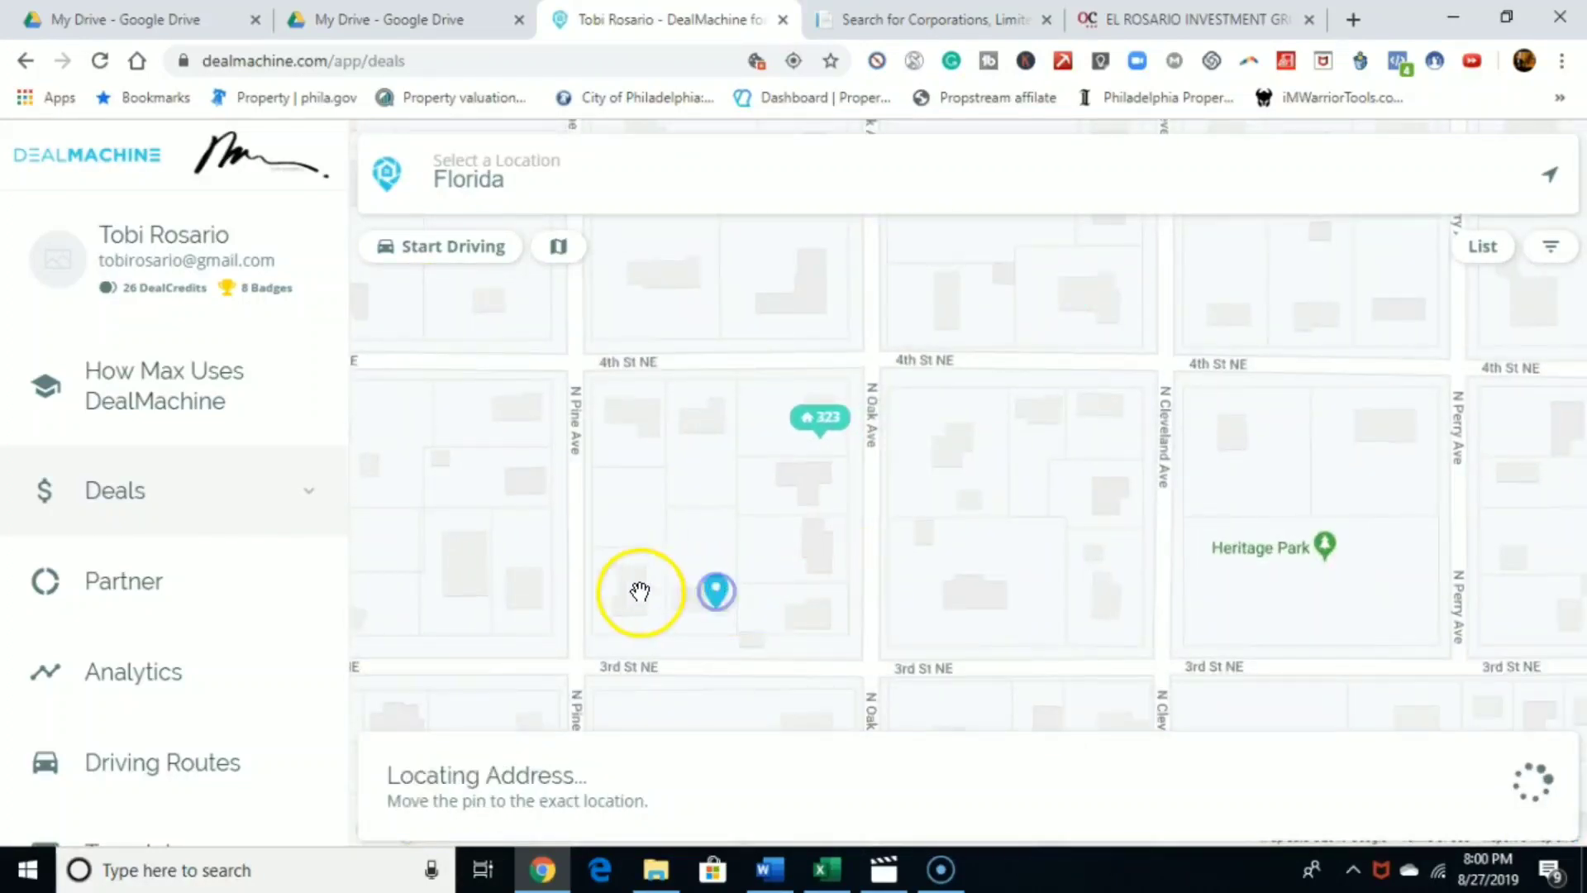
left_click(627, 581)
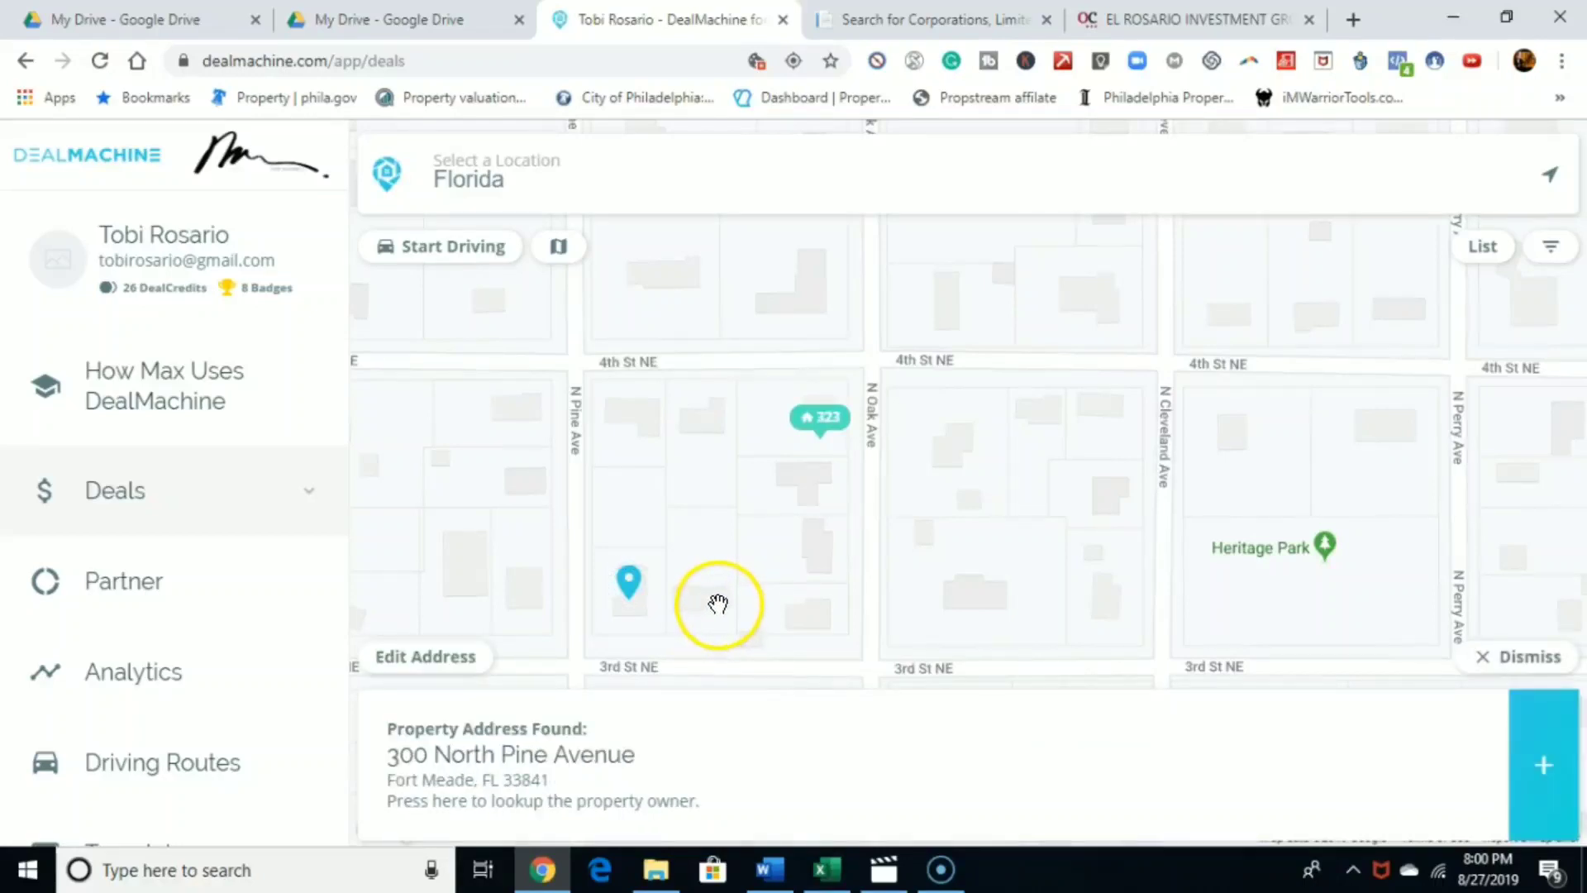
left_click(633, 405)
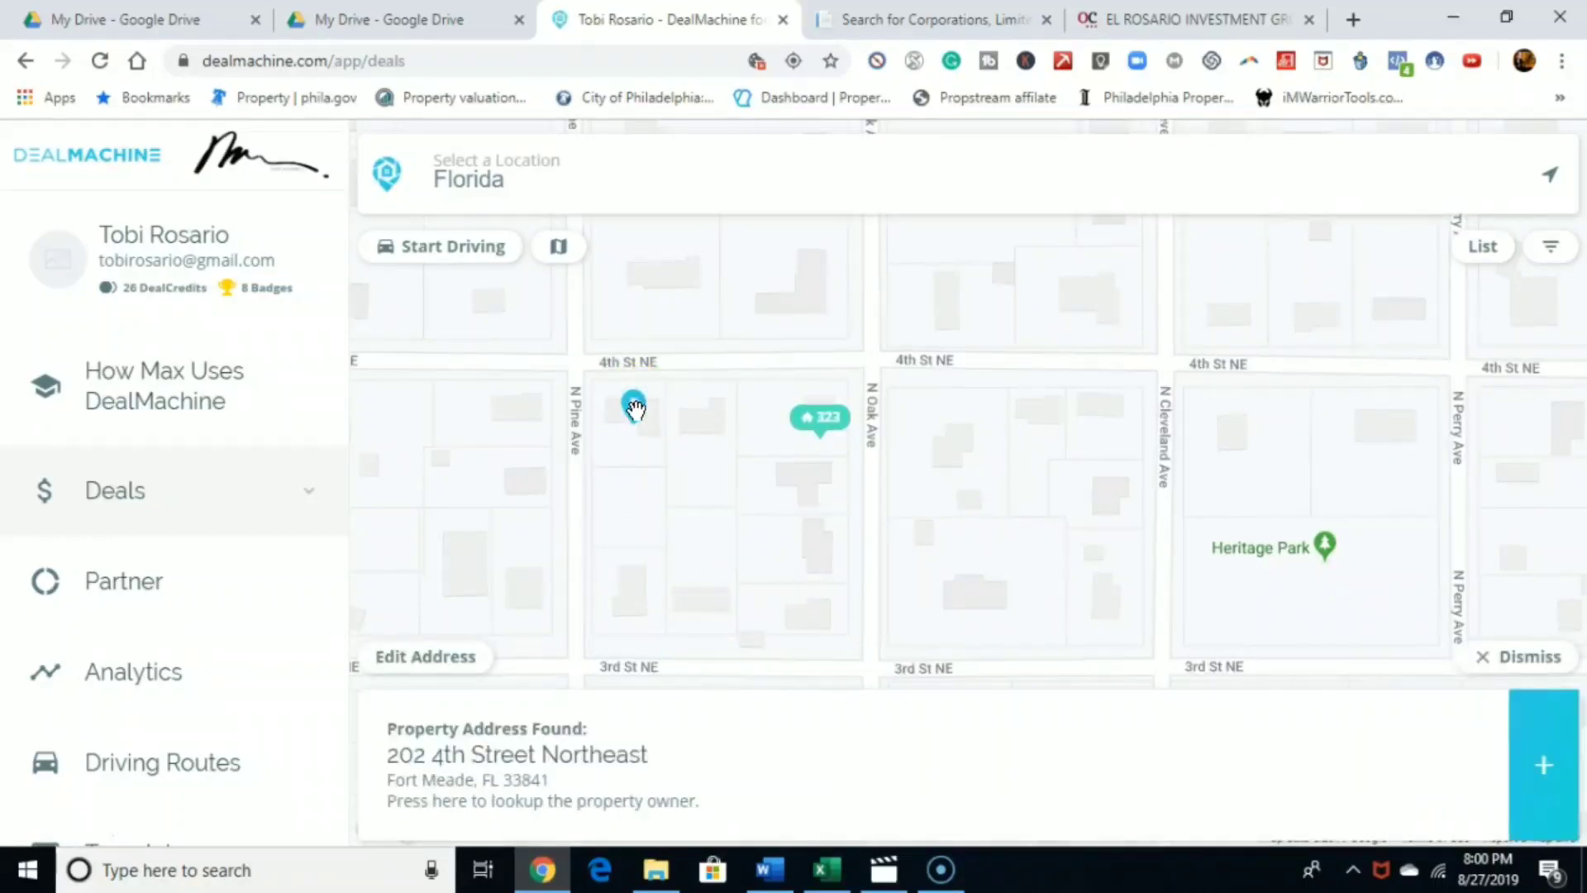
left_click(693, 410)
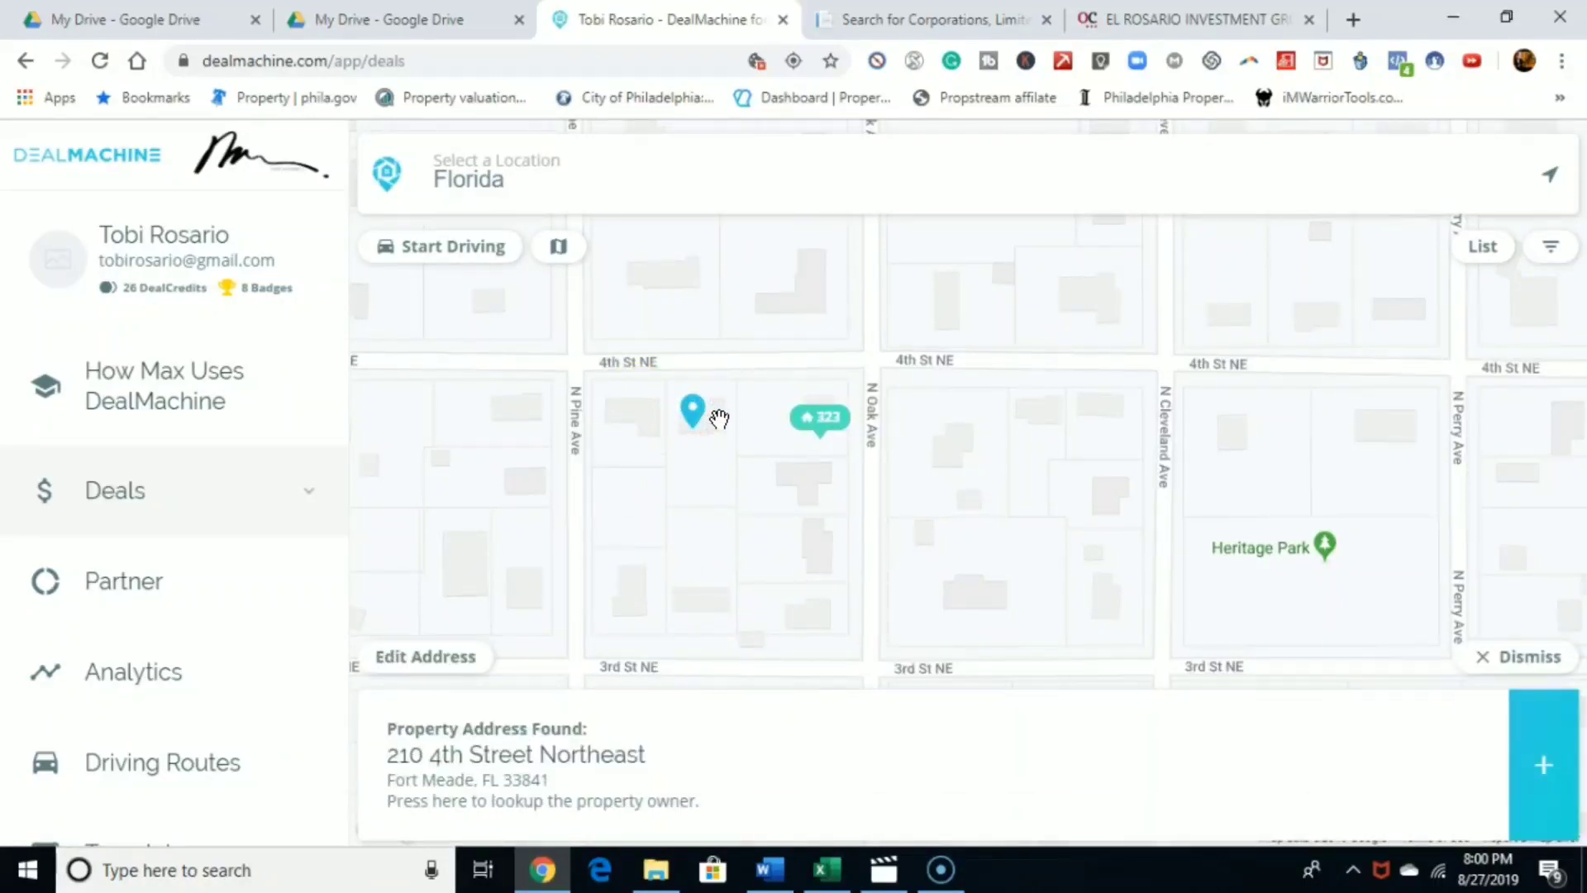
left_click(793, 284)
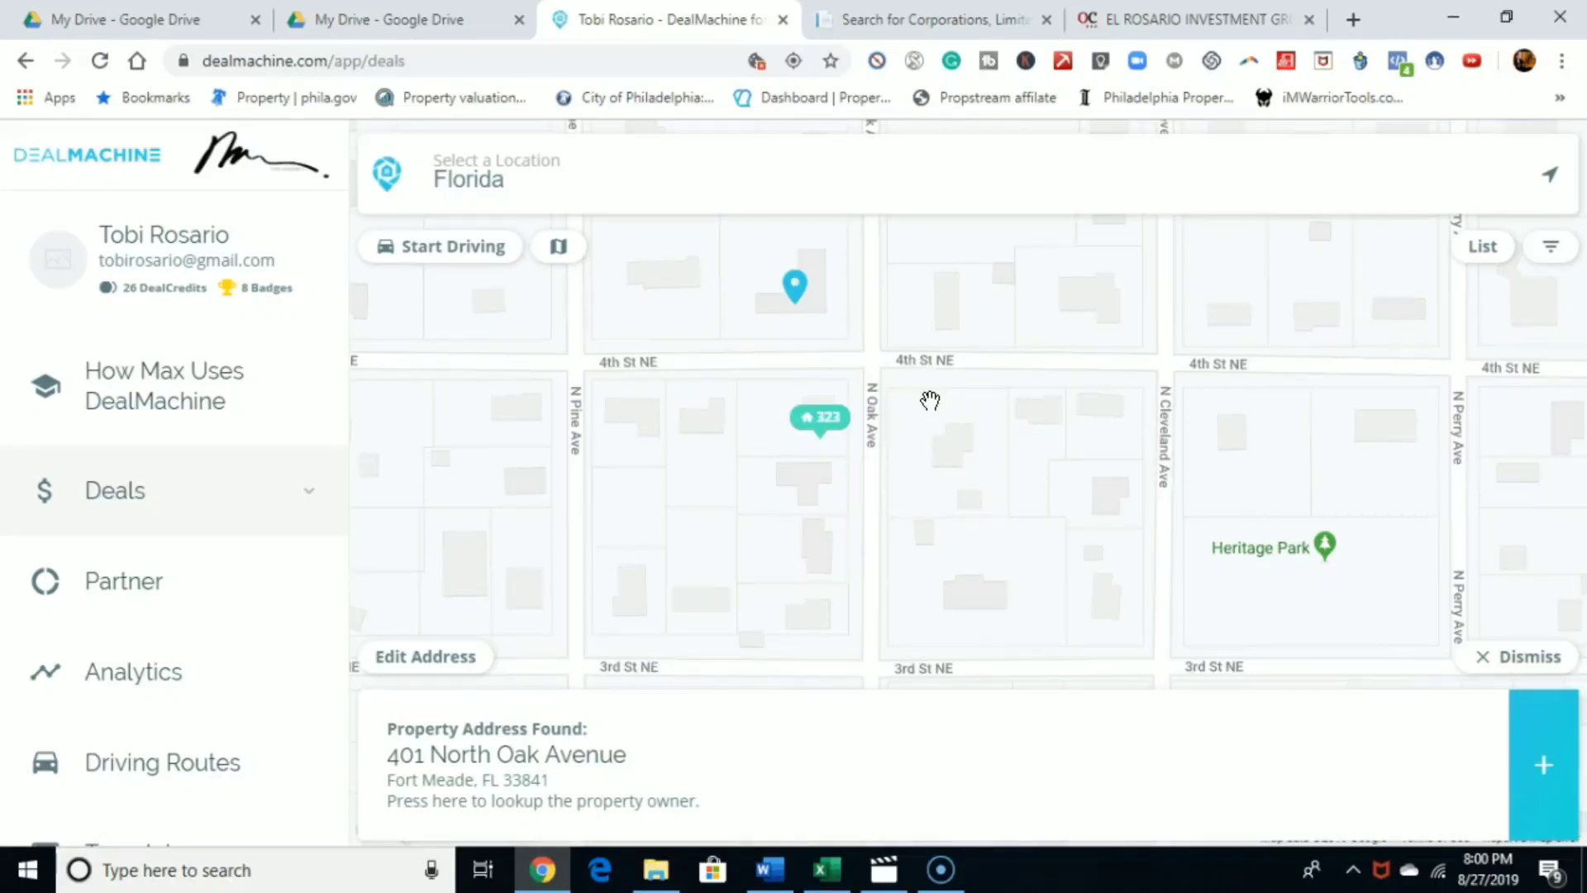
left_click(947, 14)
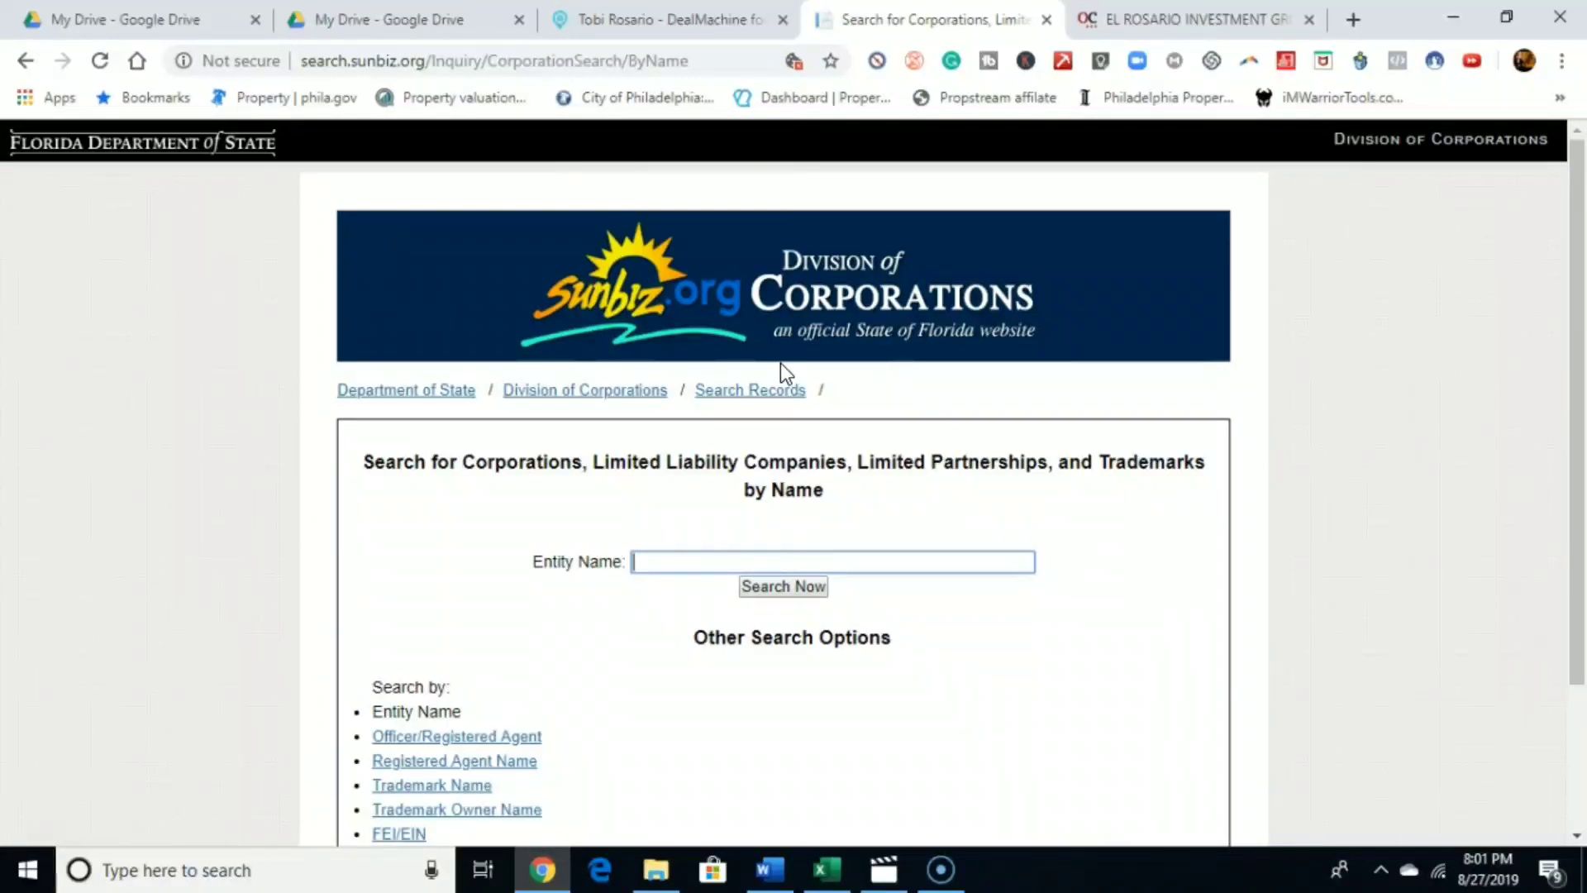
- Select the registered agent's address on the EL ROSARIO OpenCorporates record, then return to DealMachine
left_click(1191, 19)
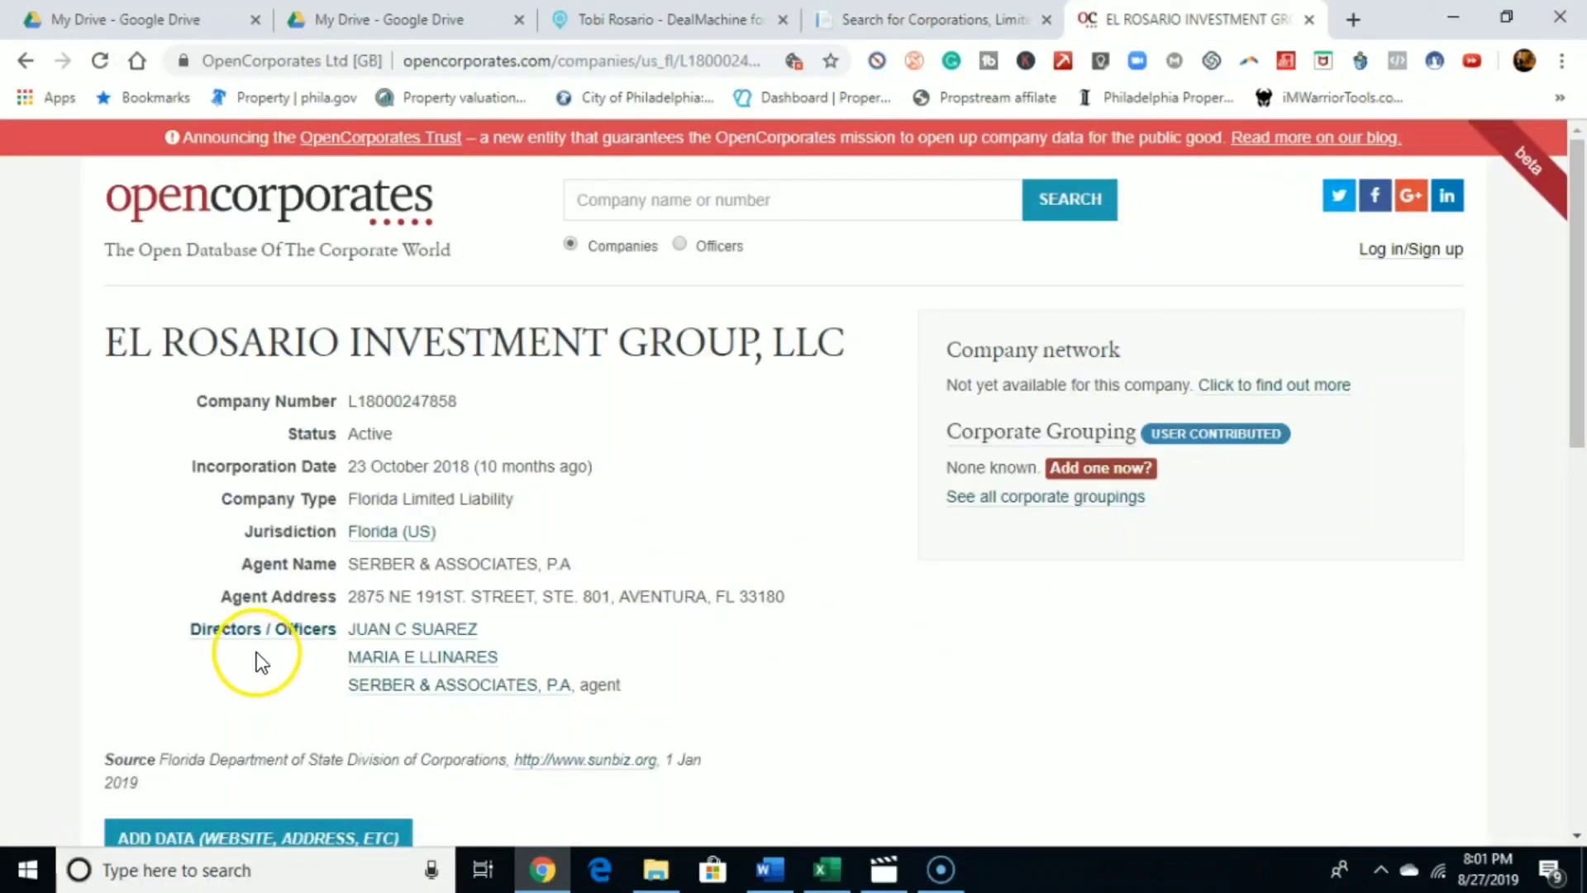
left_click_drag(321, 596, 846, 580)
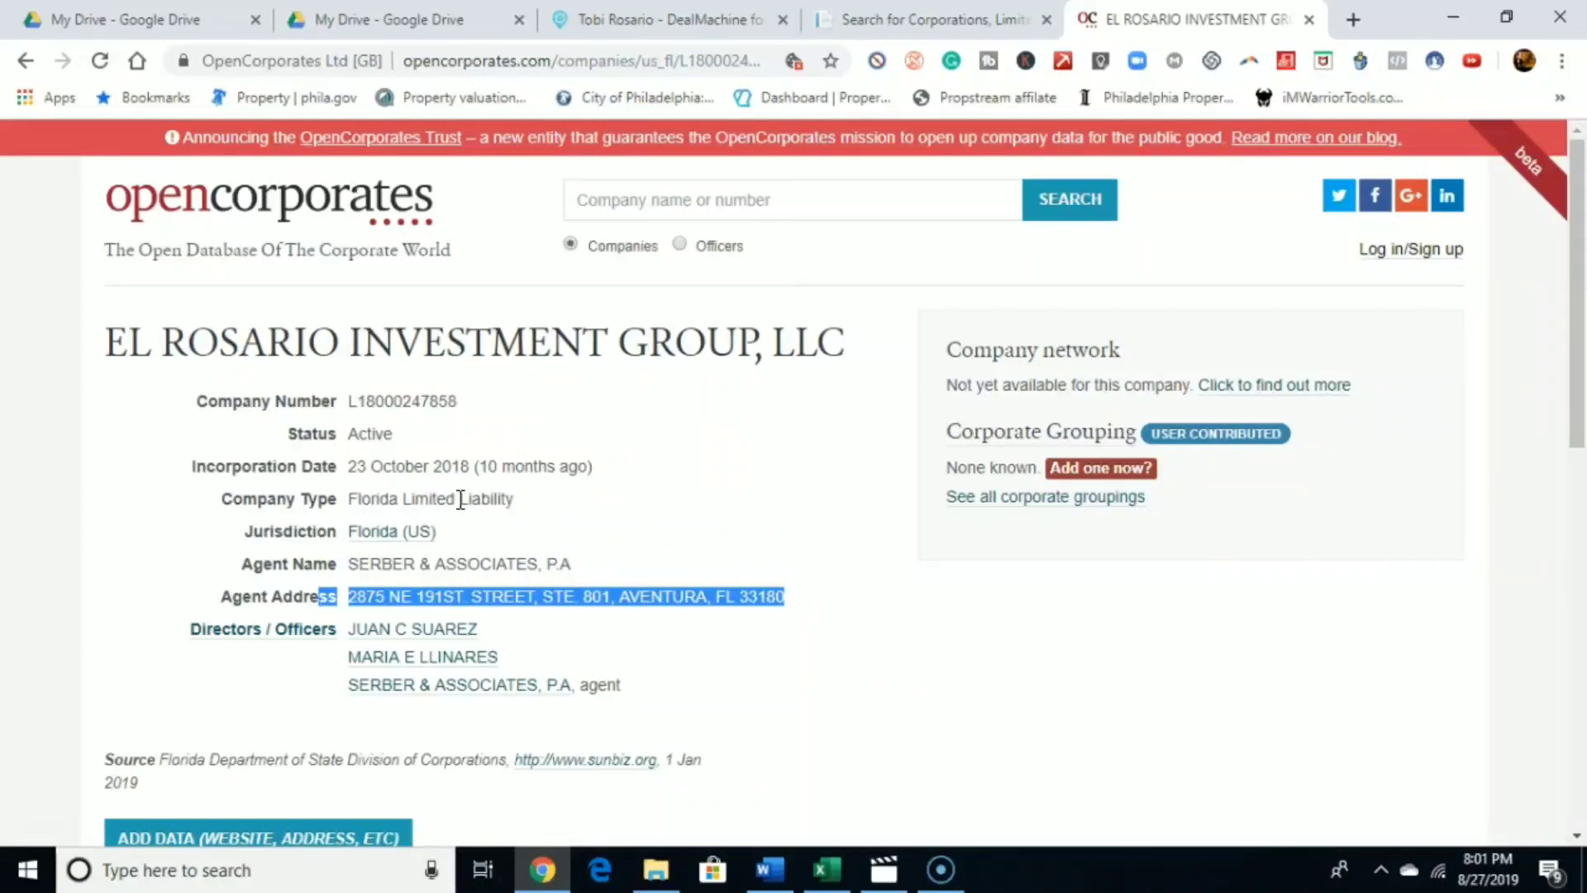
left_click(567, 25)
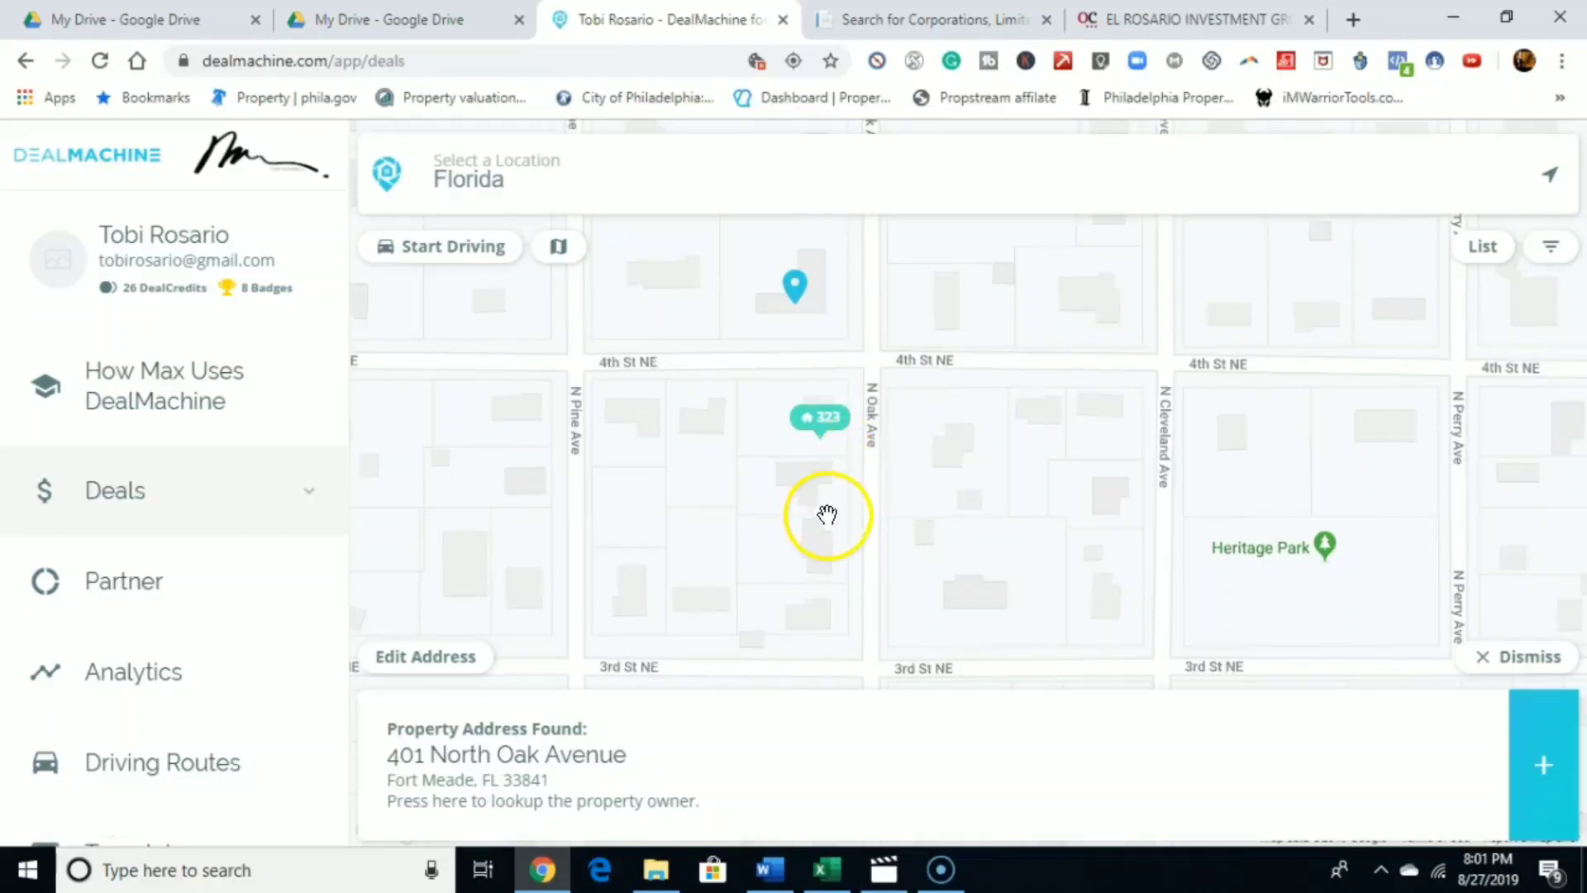
left_click(41, 836)
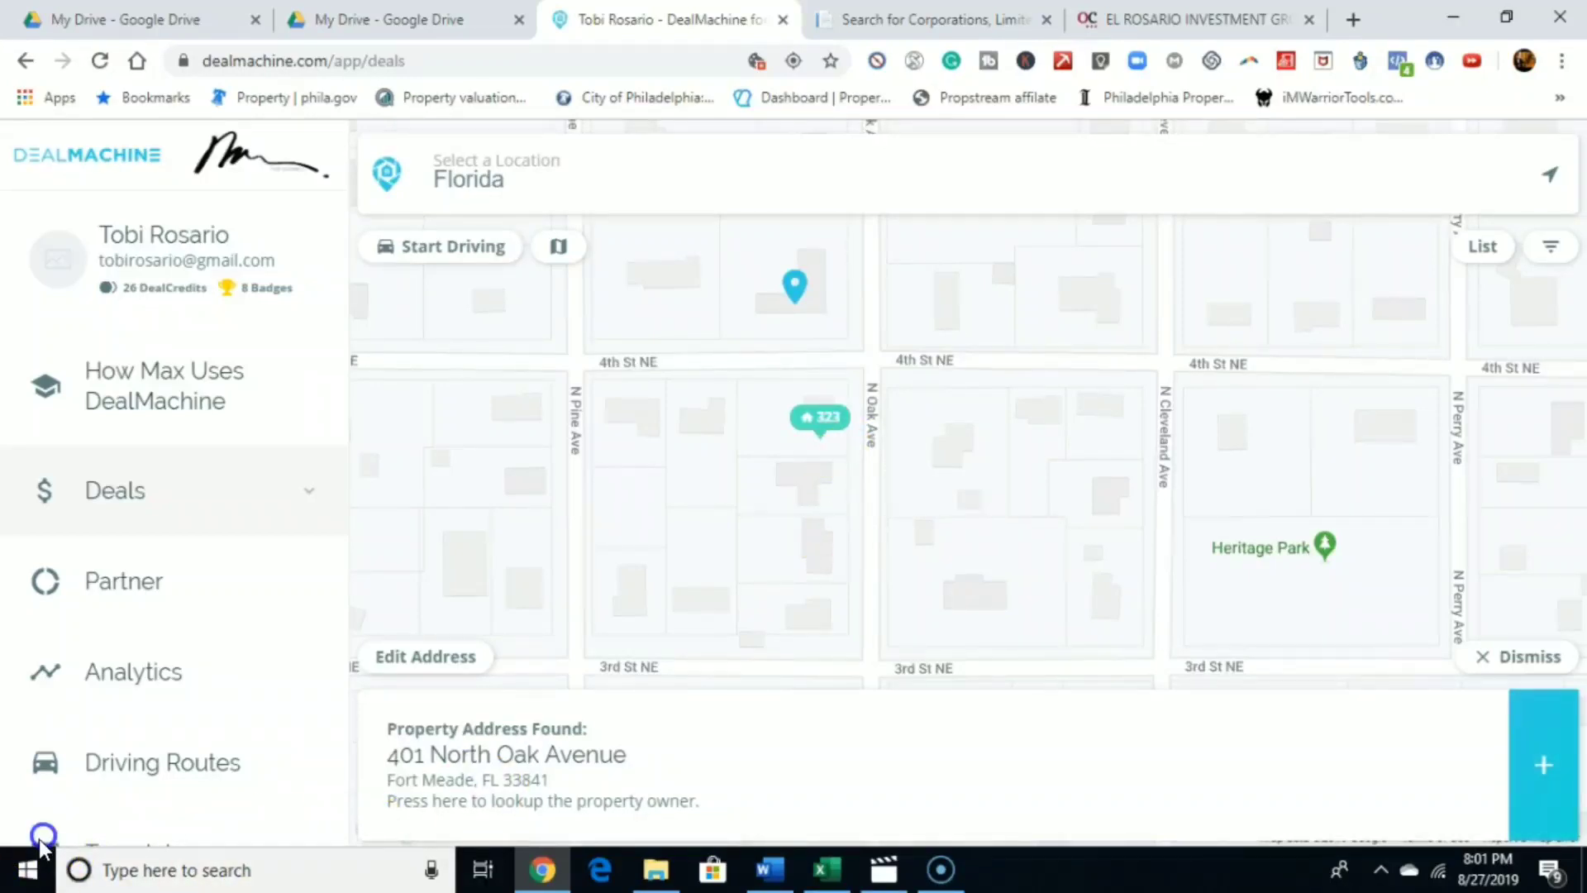